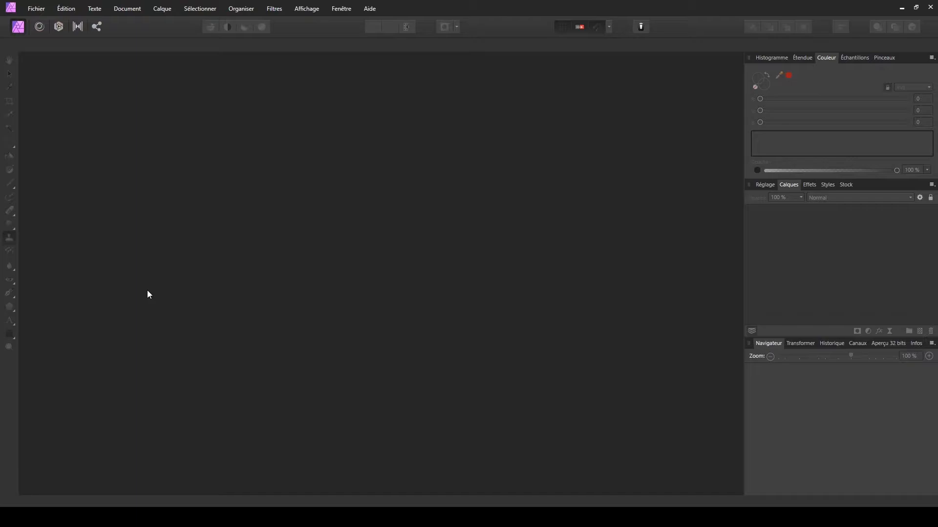
Step: Open the image Natures_0001.jpg from the grandes folder inside the photos folder
click(37, 8)
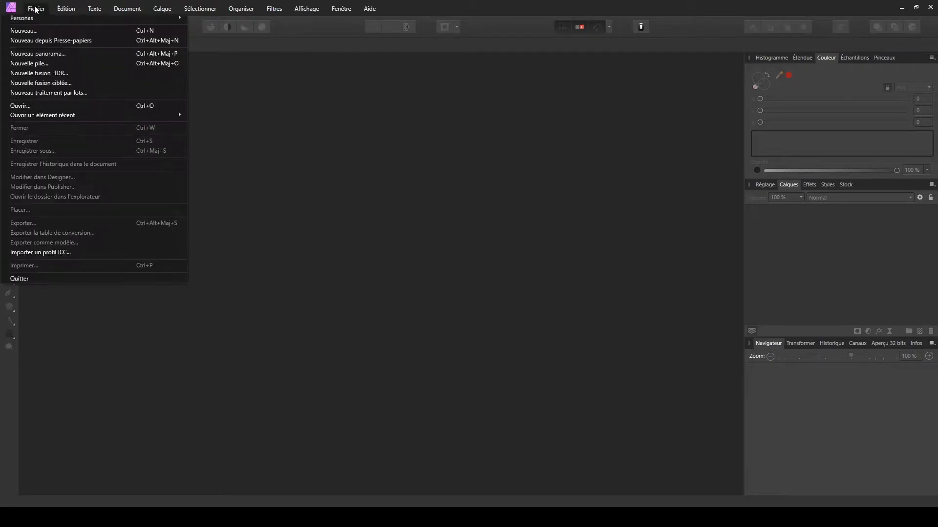
click(34, 105)
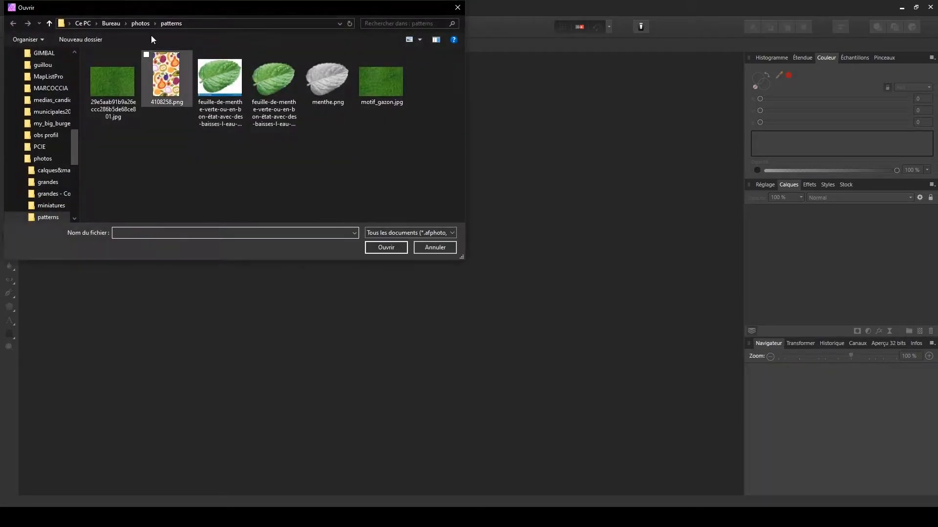
click(142, 24)
double_click(167, 91)
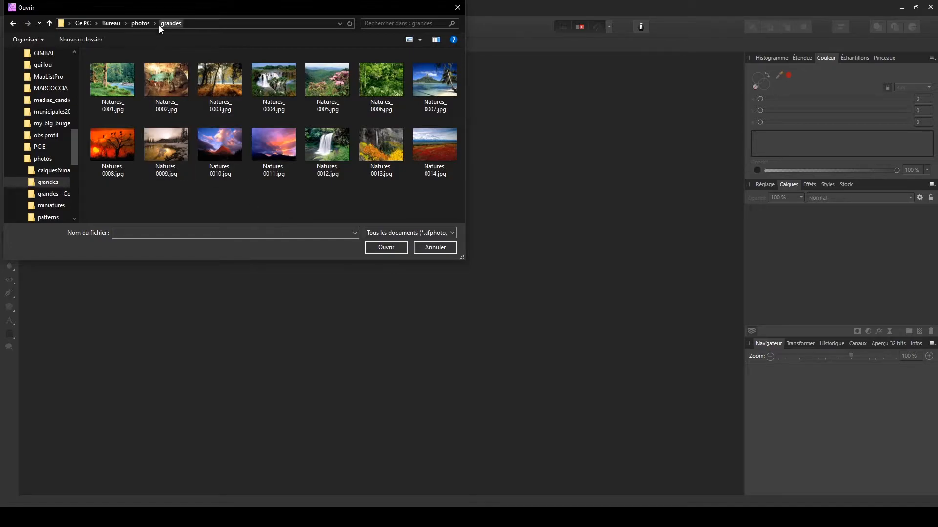
click(145, 22)
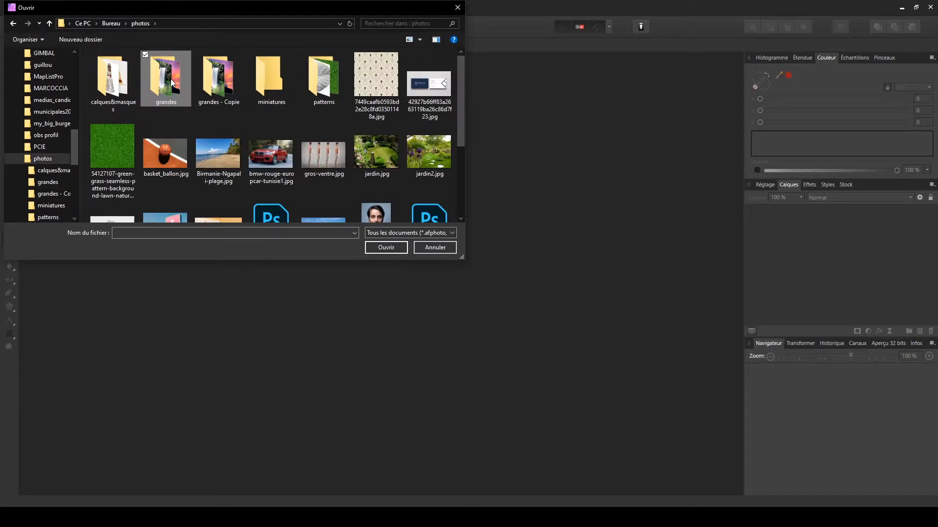
double_click(171, 78)
click(141, 23)
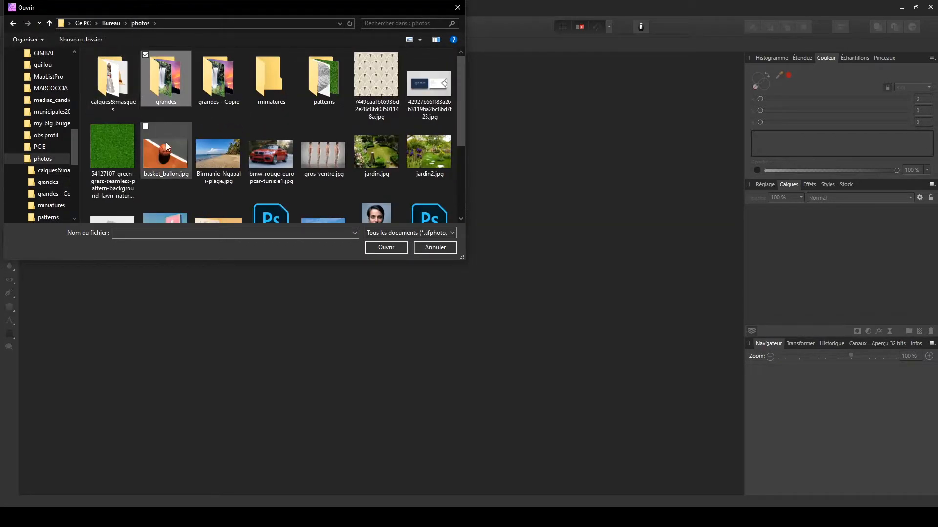
click(253, 73)
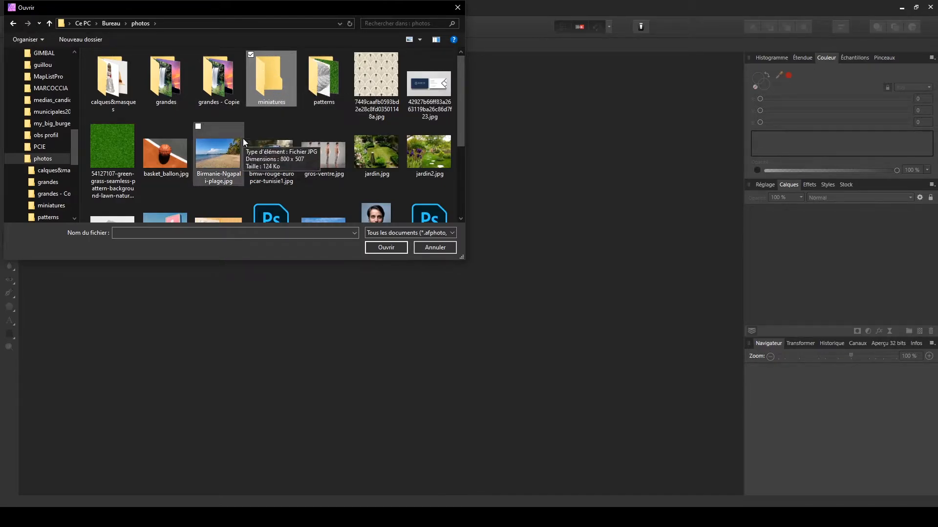
click(166, 85)
double_click(166, 85)
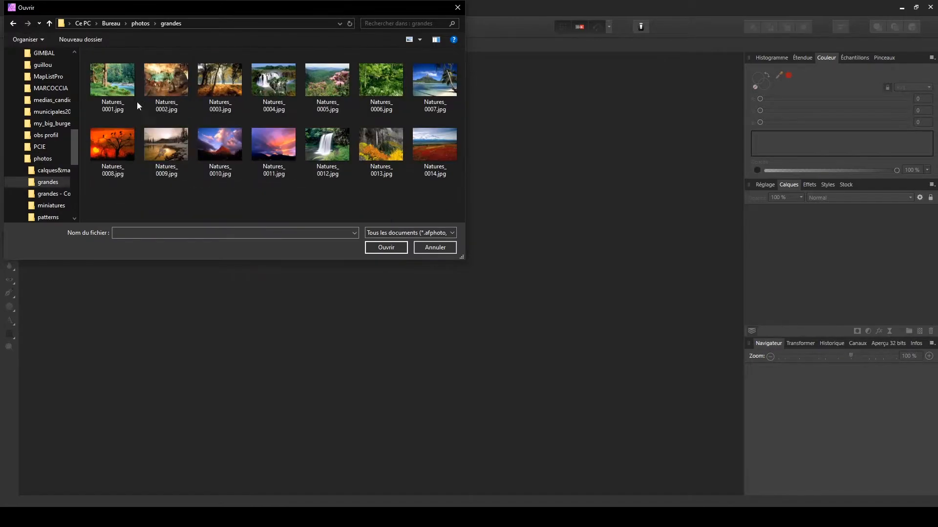
click(124, 79)
click(379, 249)
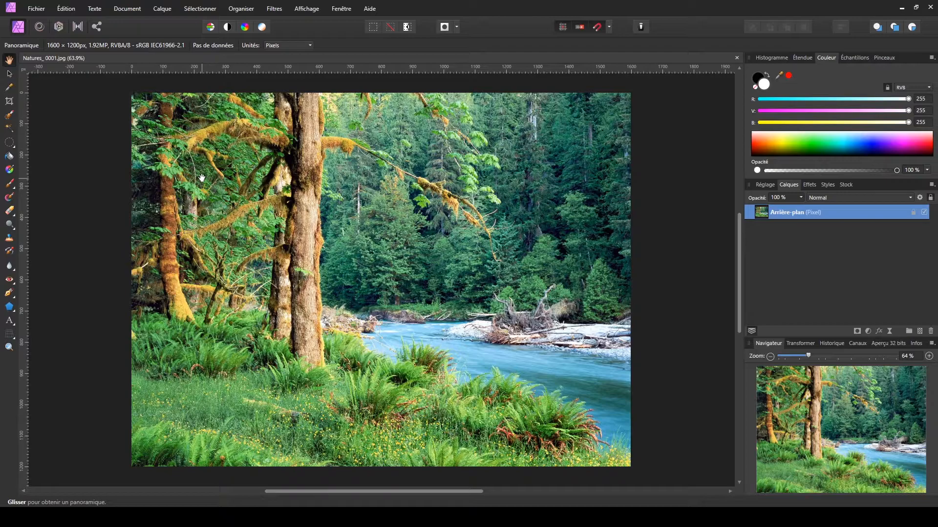
click(125, 13)
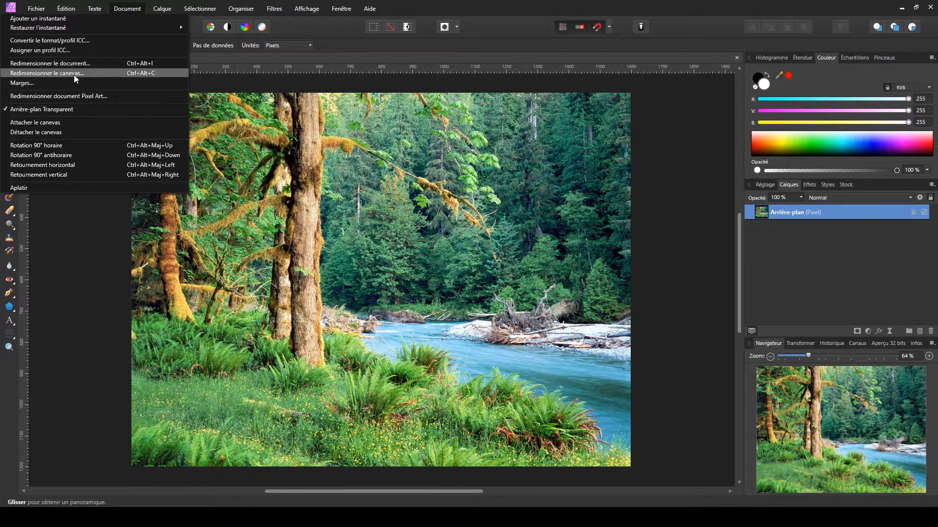
click(77, 62)
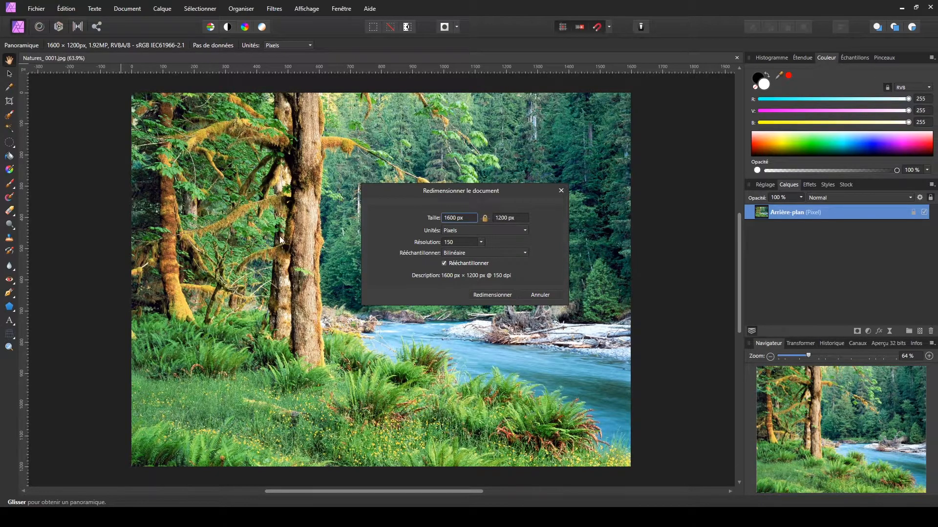
click(561, 191)
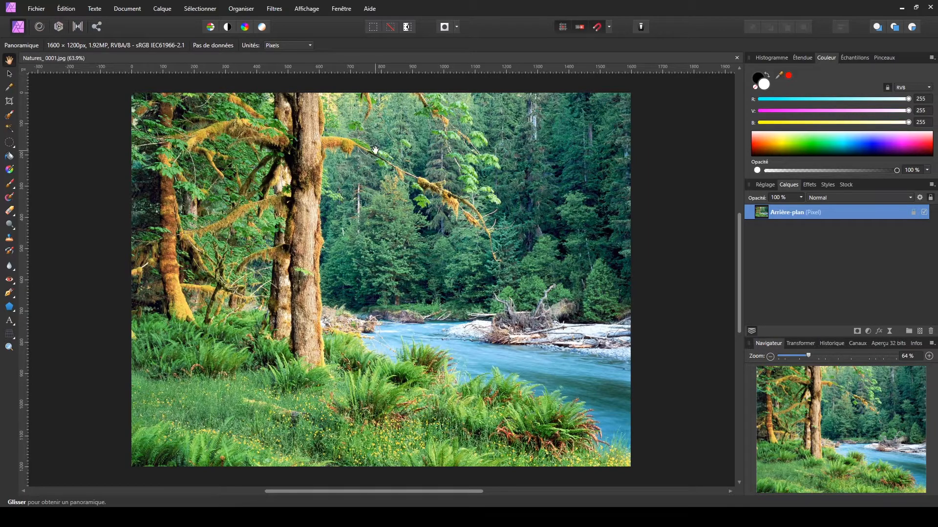
Step: Display the Macro and Bibliothèque studio panels in the workspace
click(306, 9)
mouse_move(285, 174)
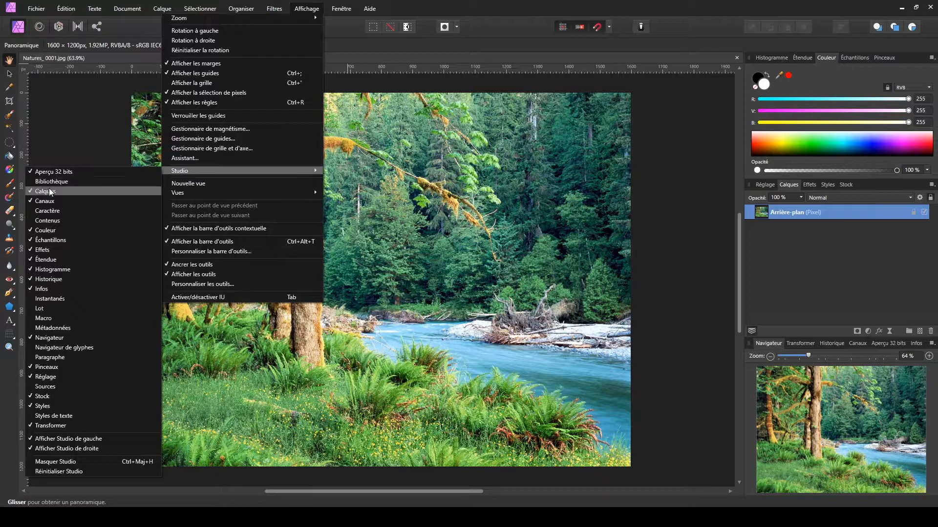
click(51, 319)
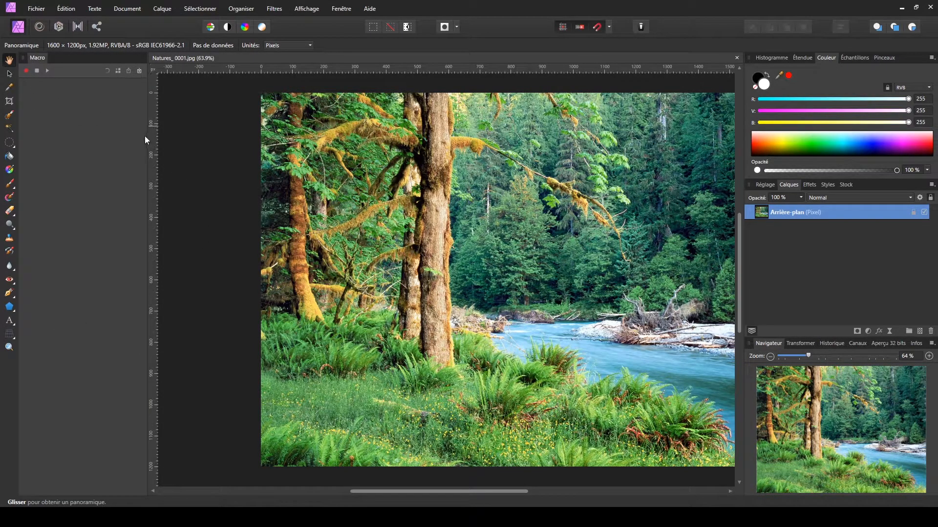
click(316, 12)
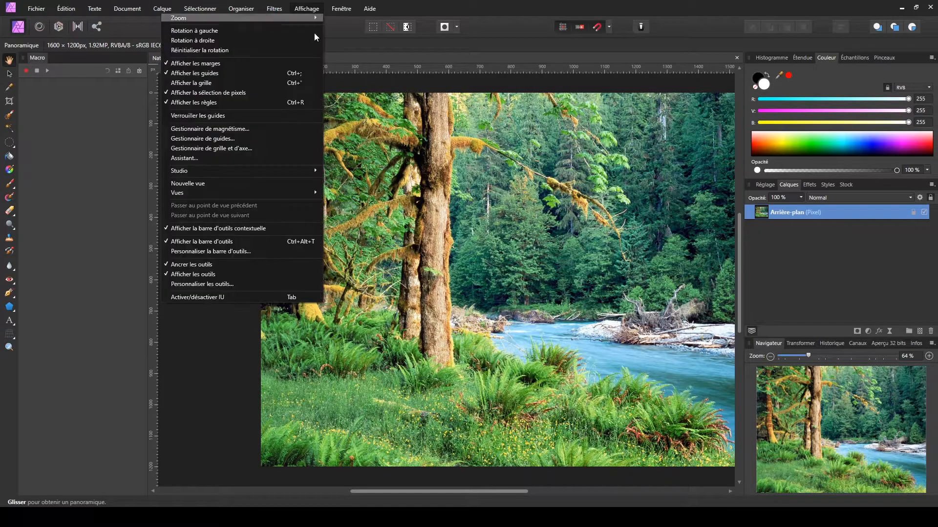
mouse_move(252, 171)
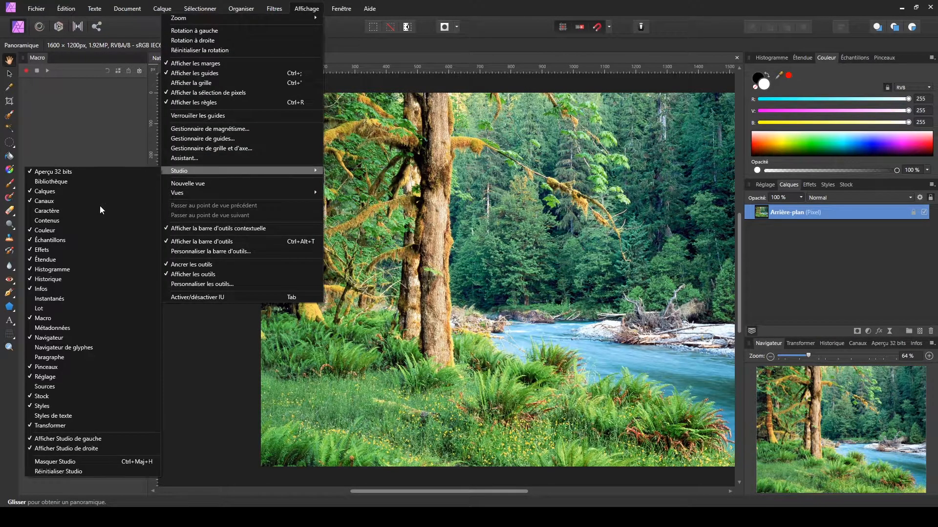
click(53, 182)
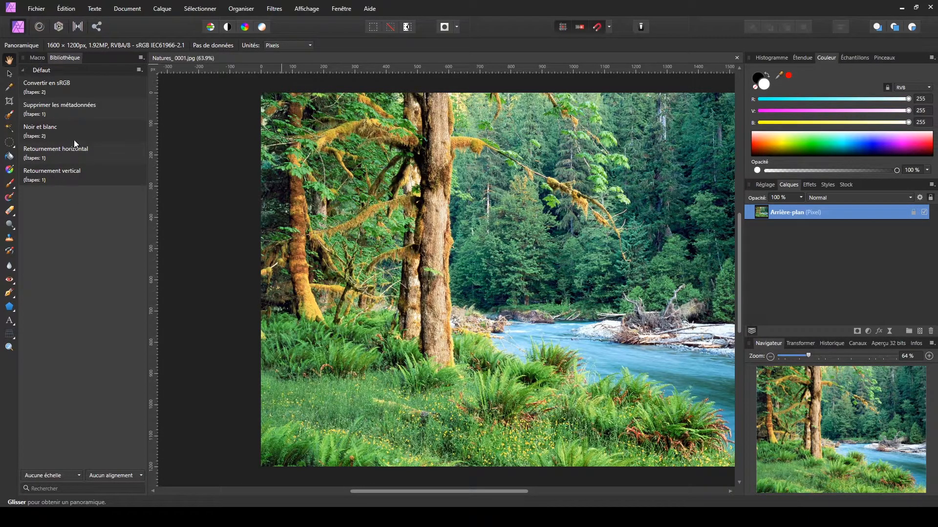
Step: Collapse the Défaut category in the macro library, create a new category and rename it "mes macros"
click(22, 69)
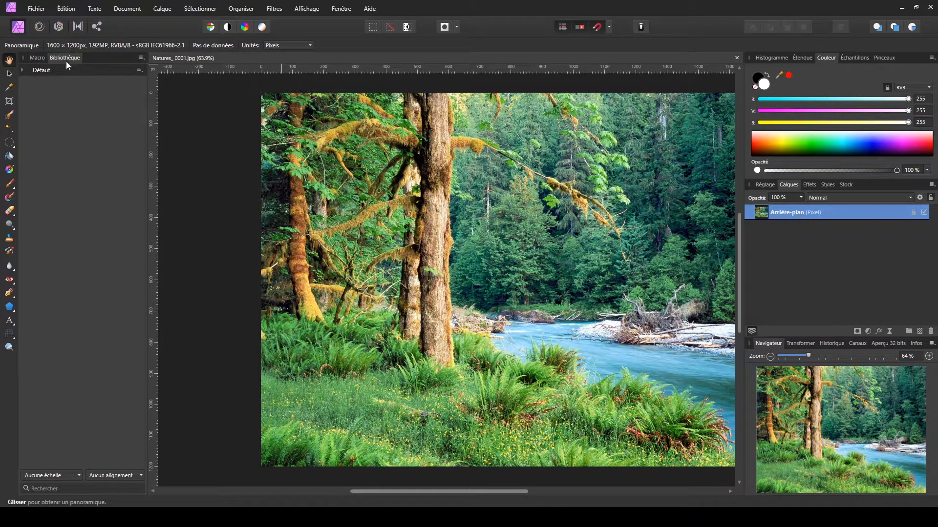
click(138, 71)
click(141, 57)
click(141, 58)
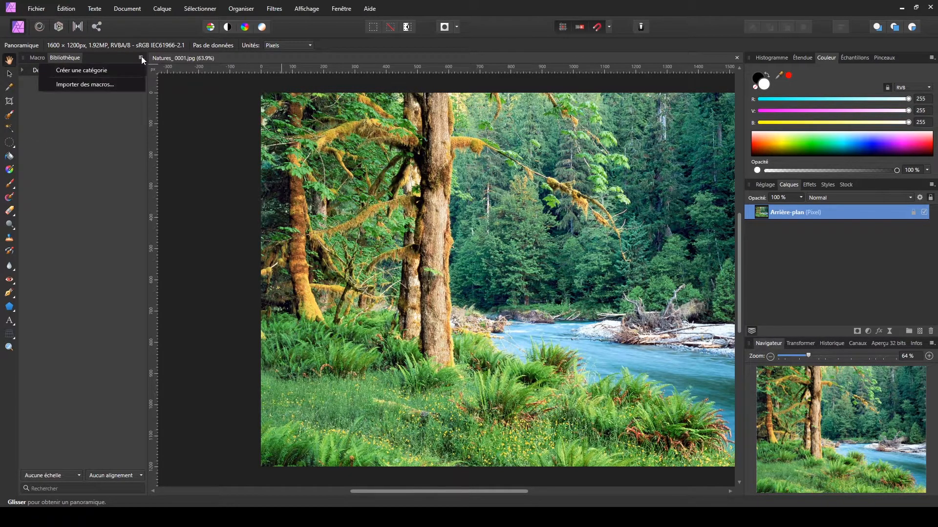
click(74, 71)
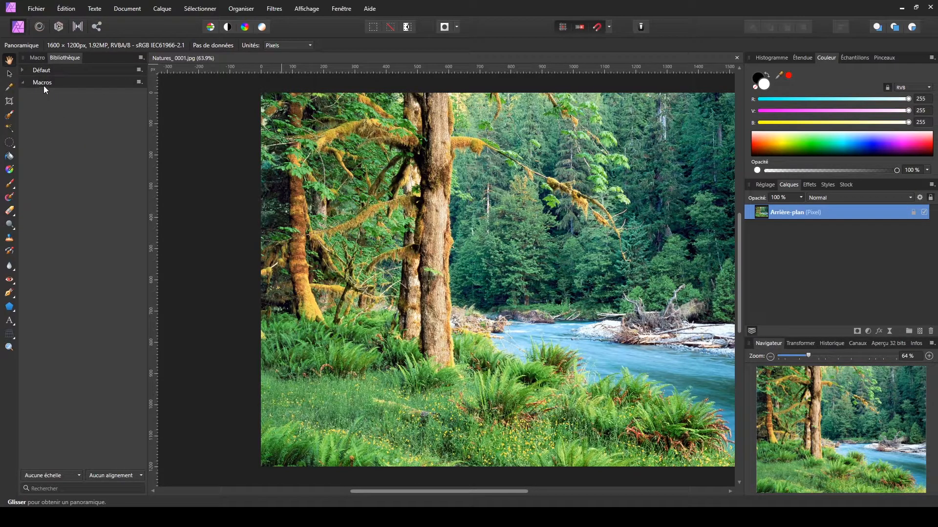
click(139, 81)
click(91, 97)
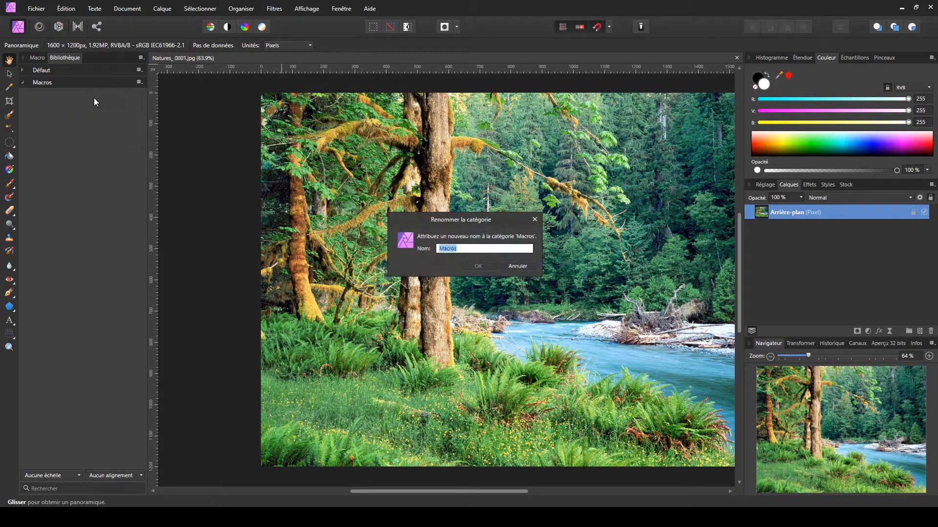
text(mes macros)
click(476, 260)
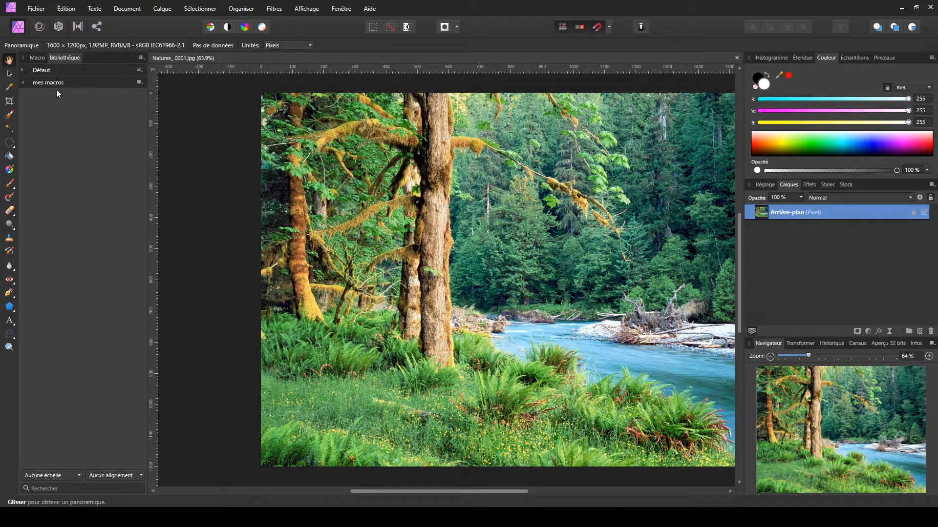
Step: Start recording a new macro on the open photo
click(37, 59)
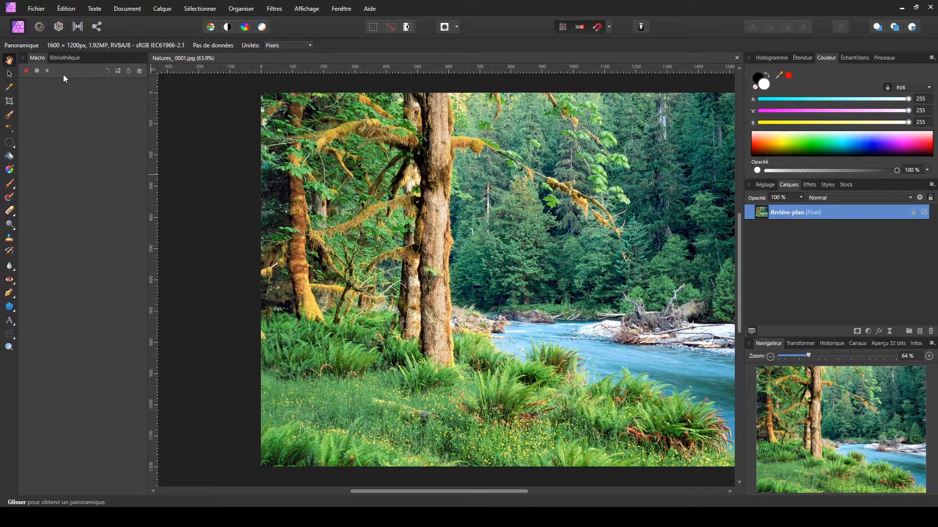
click(26, 71)
drag(569, 228, 506, 222)
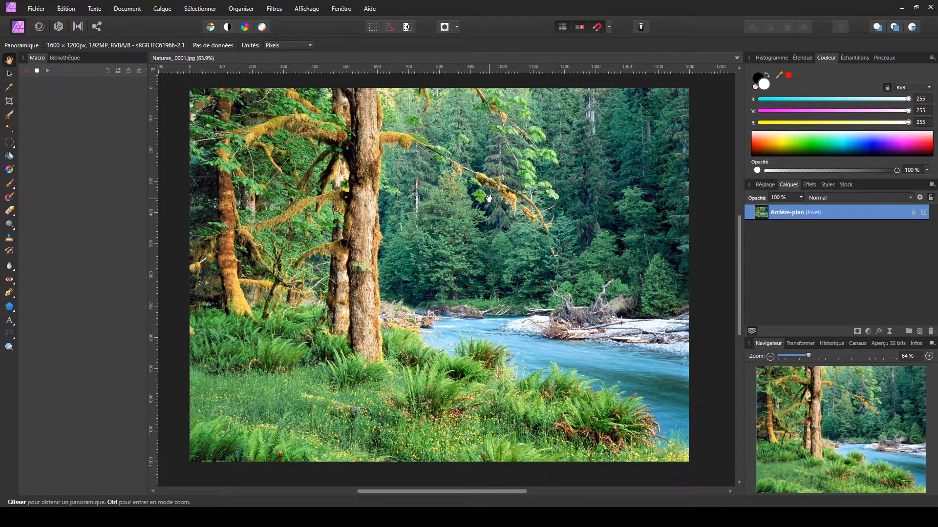
Step: Crop the photo to a centred square using custom proportions of 150 by 150 px
click(9, 102)
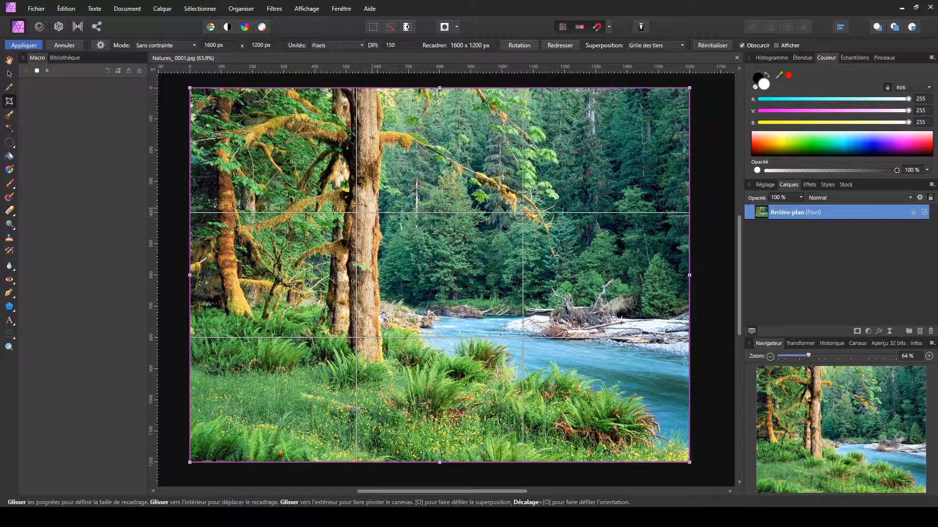
click(154, 47)
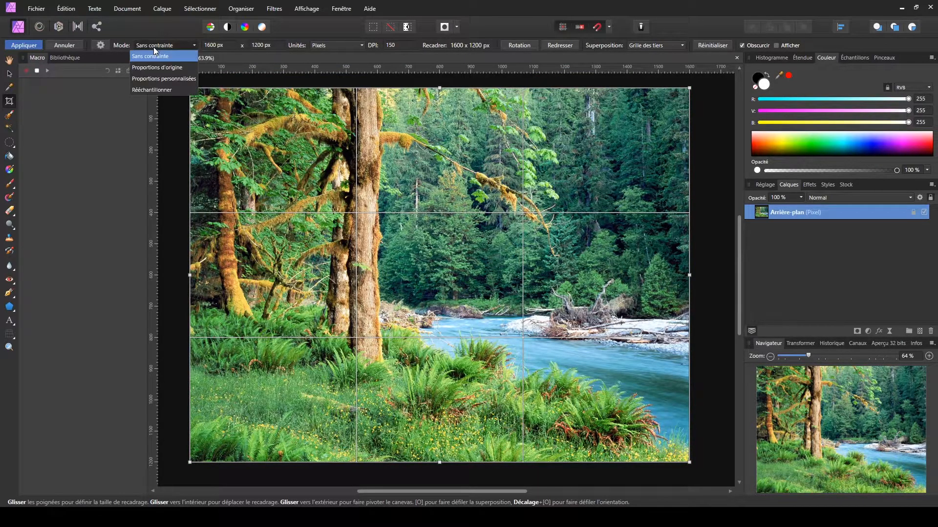
click(156, 79)
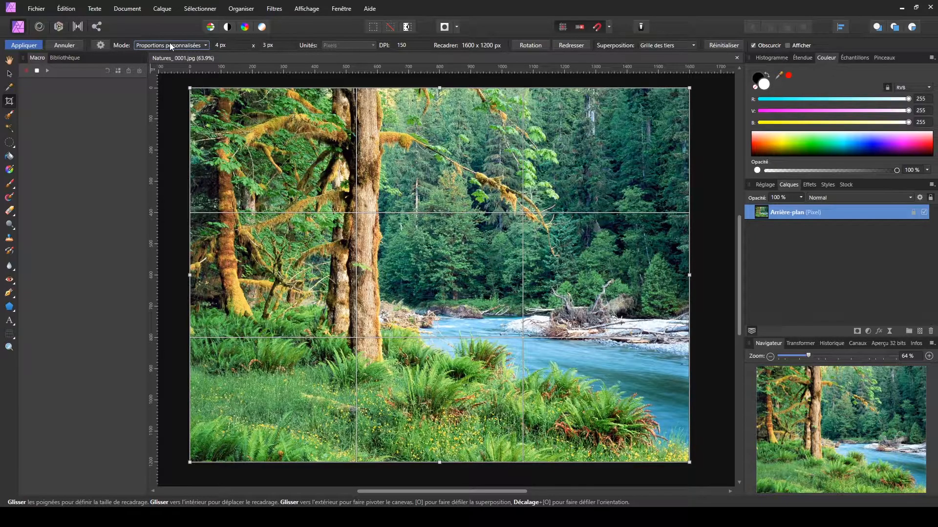
click(234, 44)
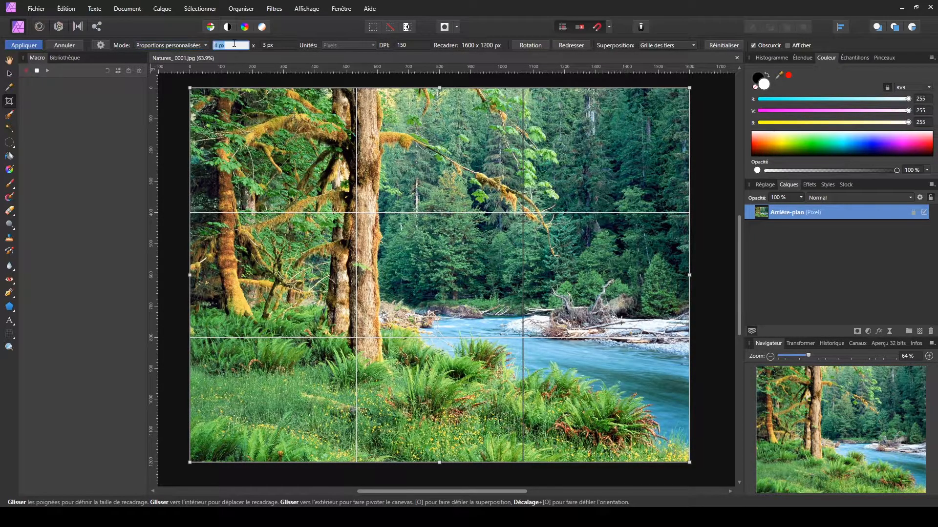
text(150)
click(263, 46)
text(150)
click(239, 45)
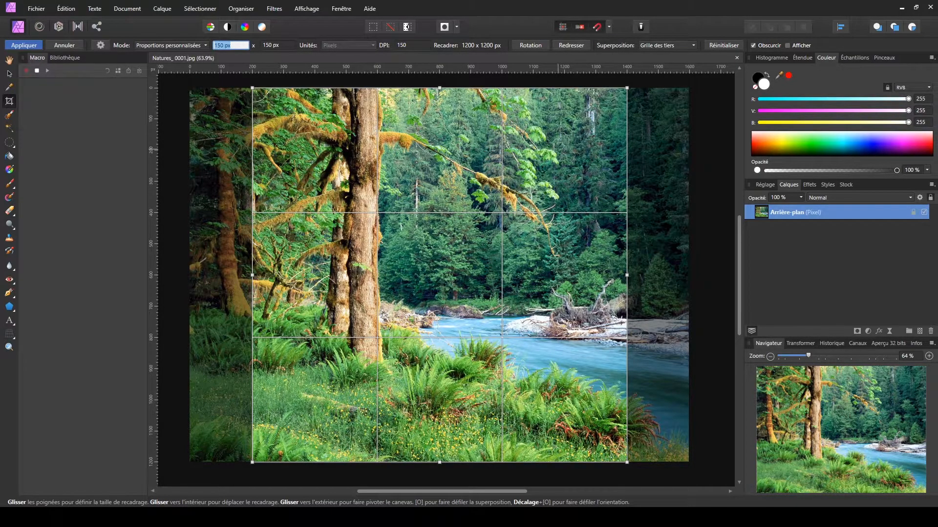
click(27, 45)
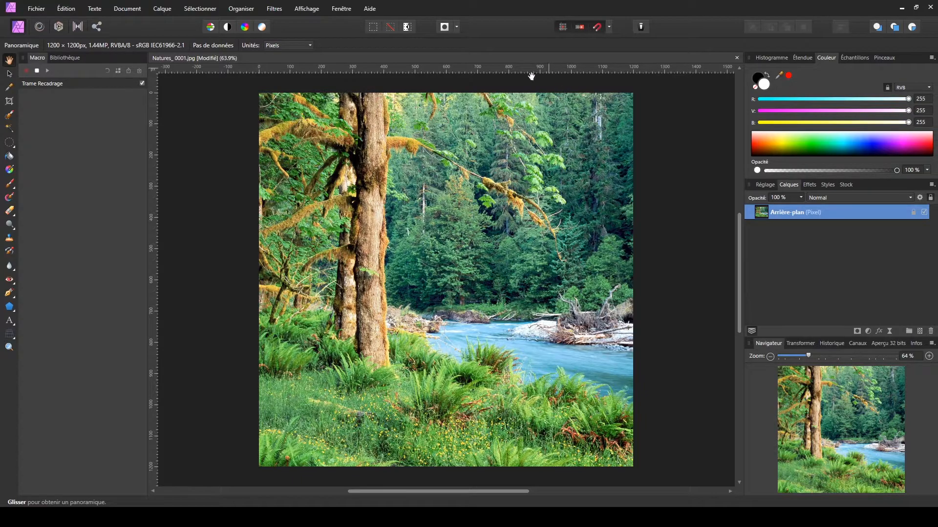
Step: Resize the document to 150 by 150 px with Bilinéaire resampling and view it at 100%
click(126, 9)
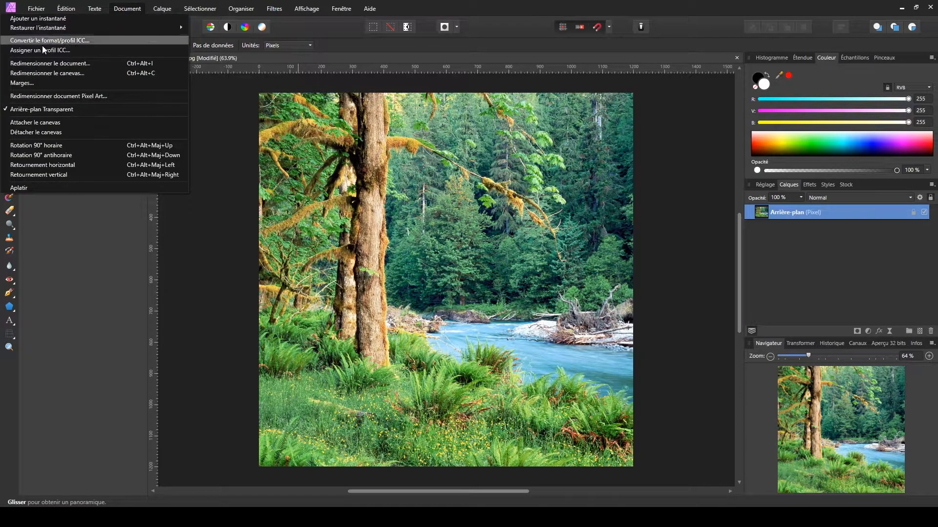
click(36, 64)
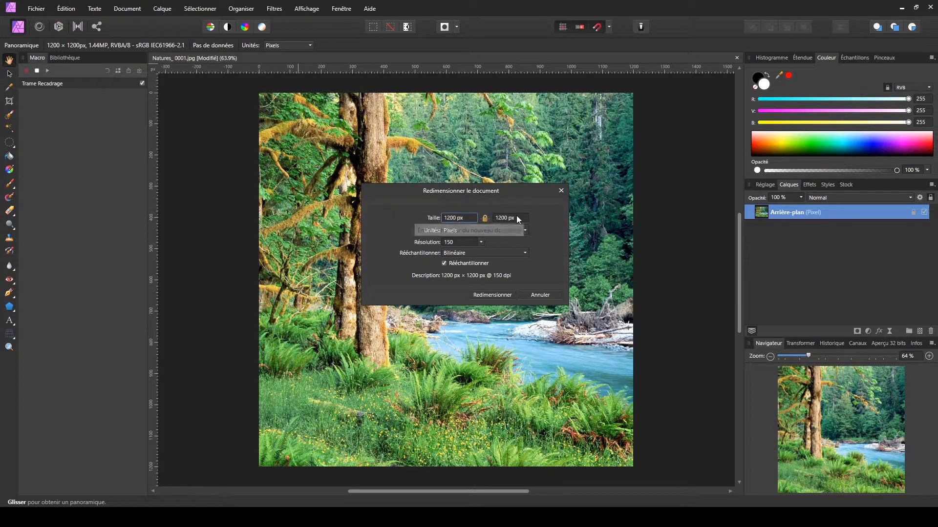
click(465, 217)
text(150)
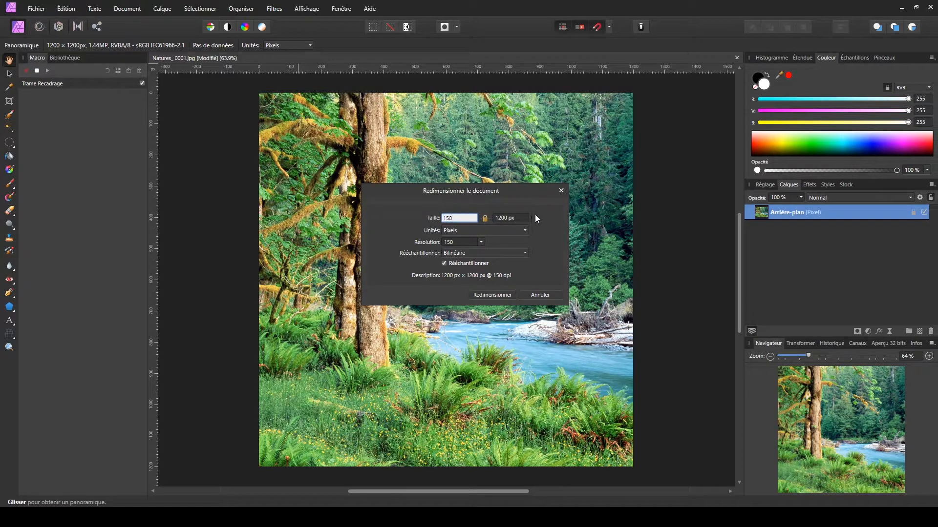
key(Return)
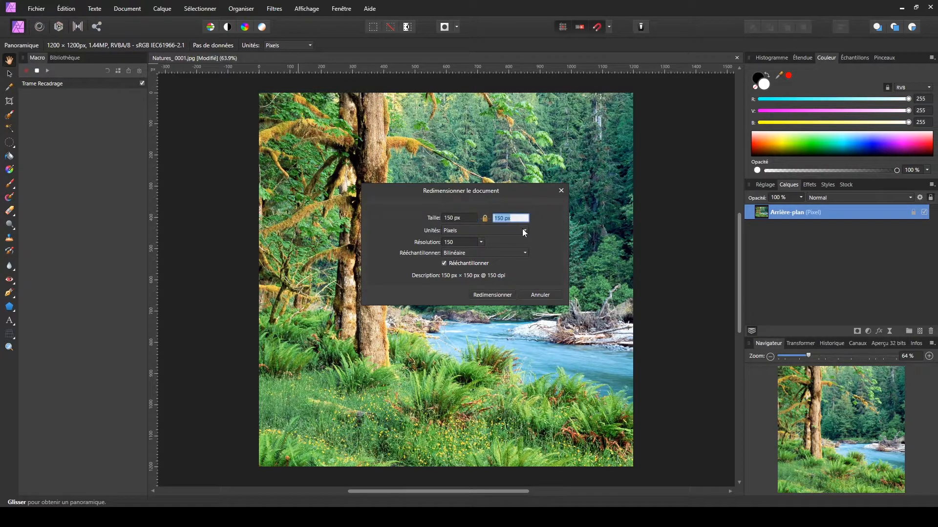
click(492, 295)
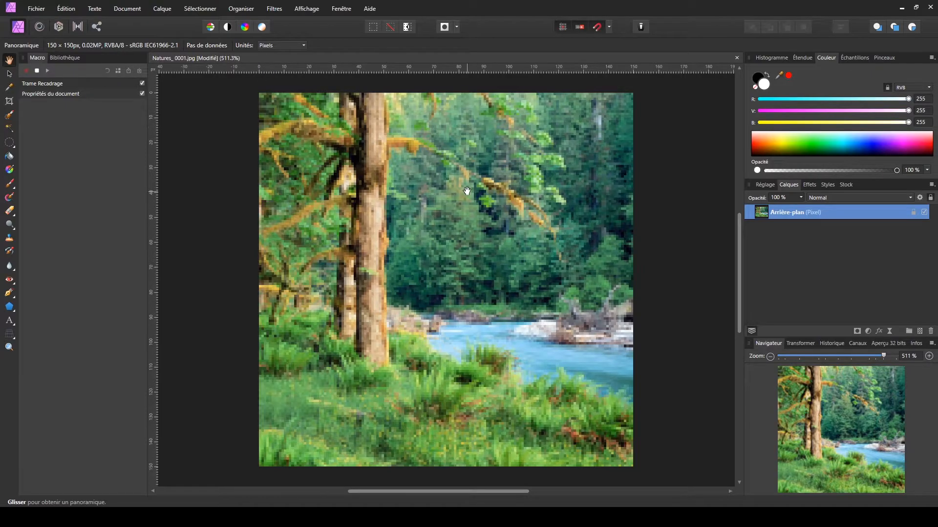
key(ctrl+1)
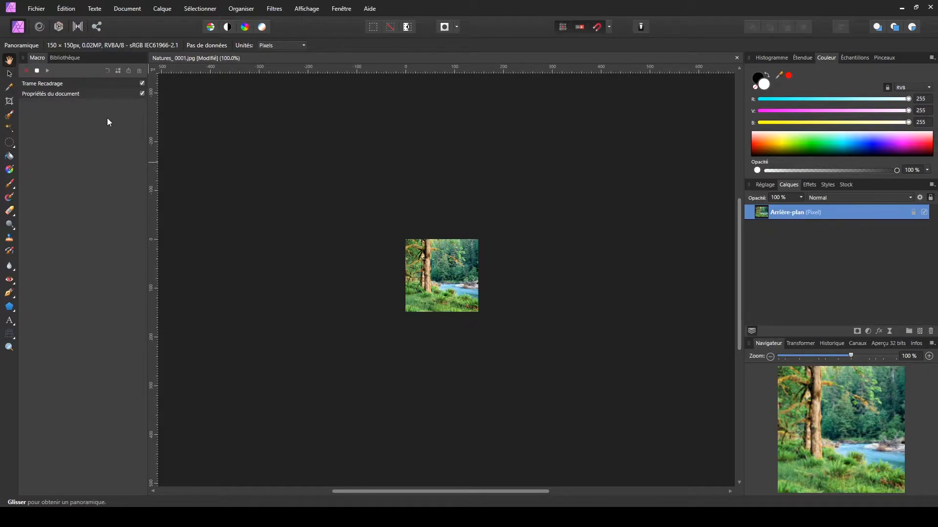
Step: Stop recording and save the macro as "redim" in the mes macros category
click(37, 72)
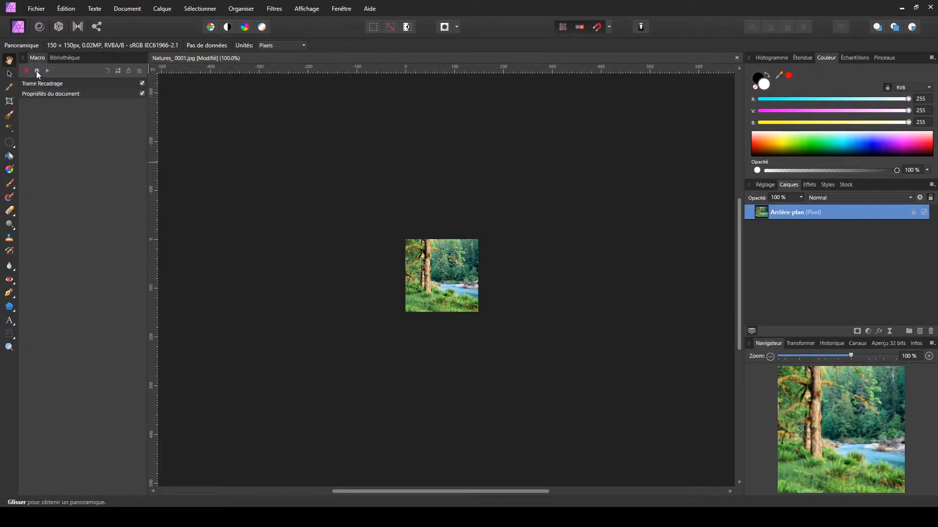
click(119, 71)
drag(425, 200, 371, 191)
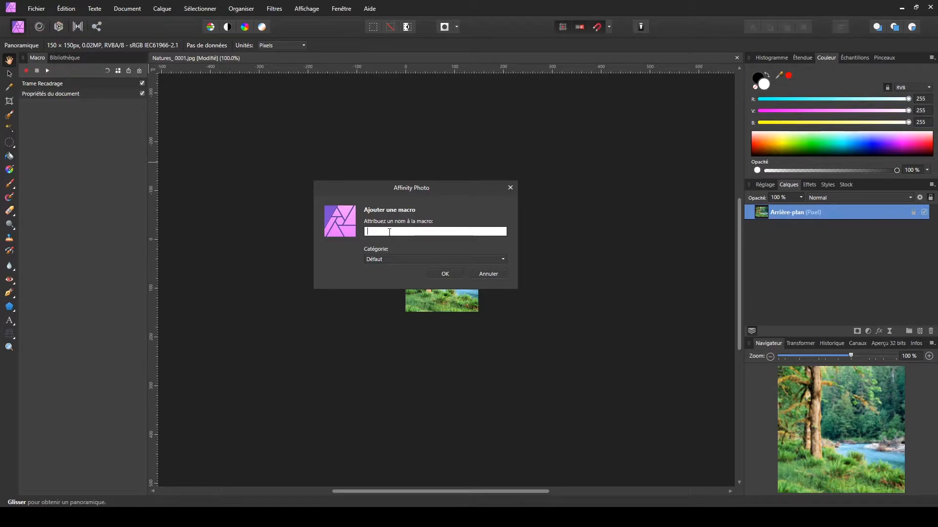
text(redim)
click(391, 261)
click(394, 282)
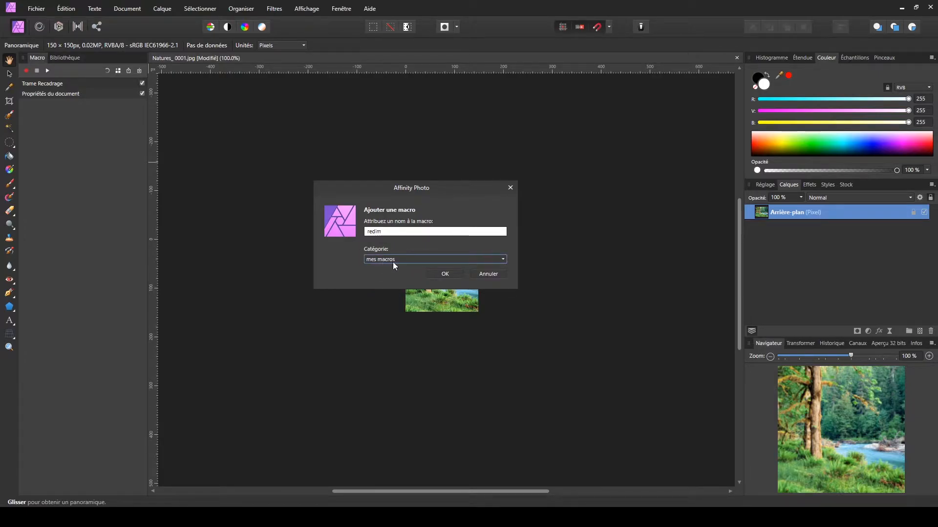
click(447, 274)
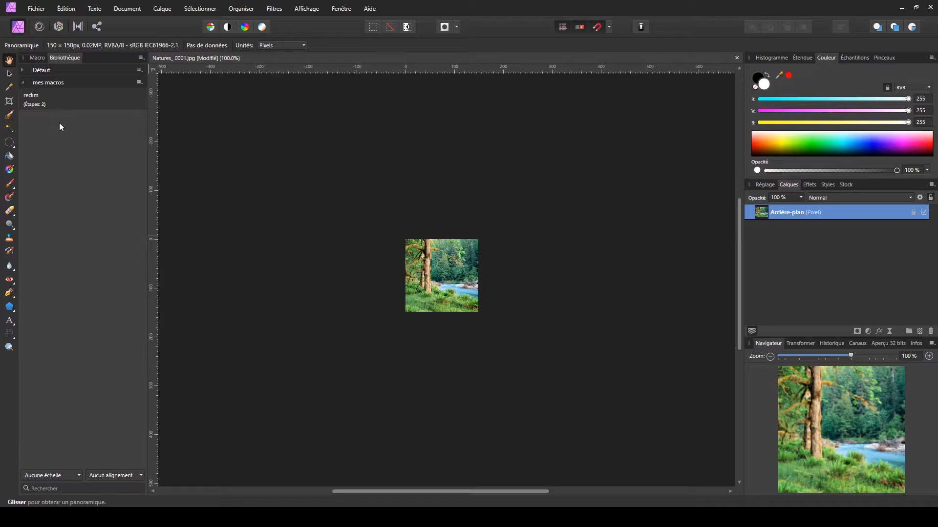
Step: Resume recording the macro and add a Noir et blanc adjustment to the photo with its default settings
click(36, 58)
click(26, 70)
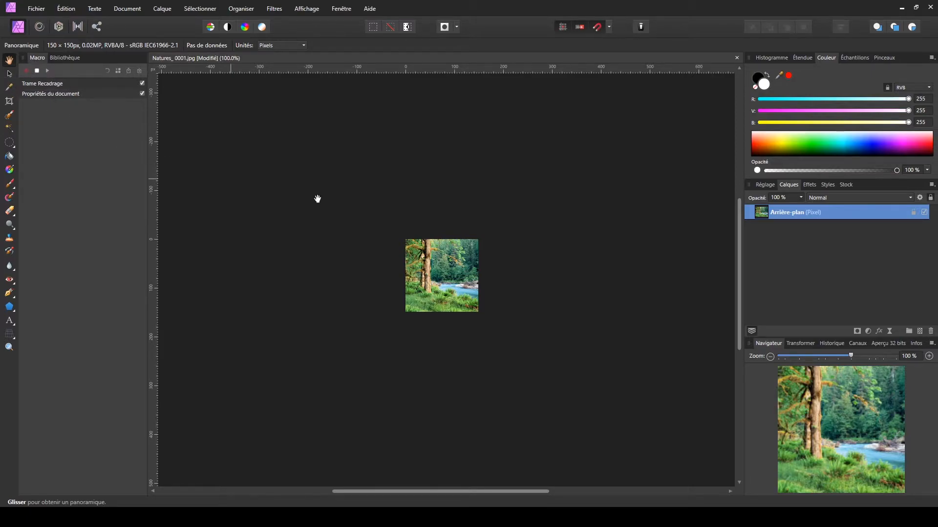
click(878, 331)
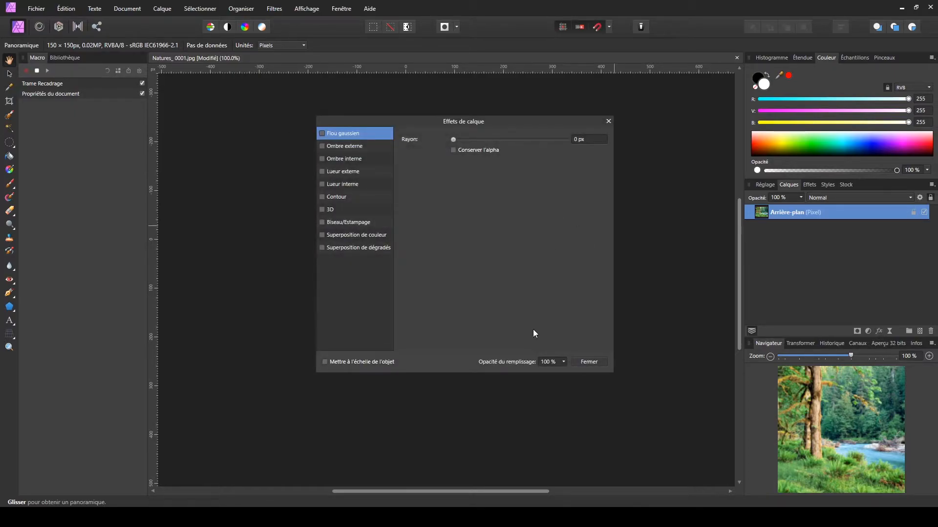
click(588, 362)
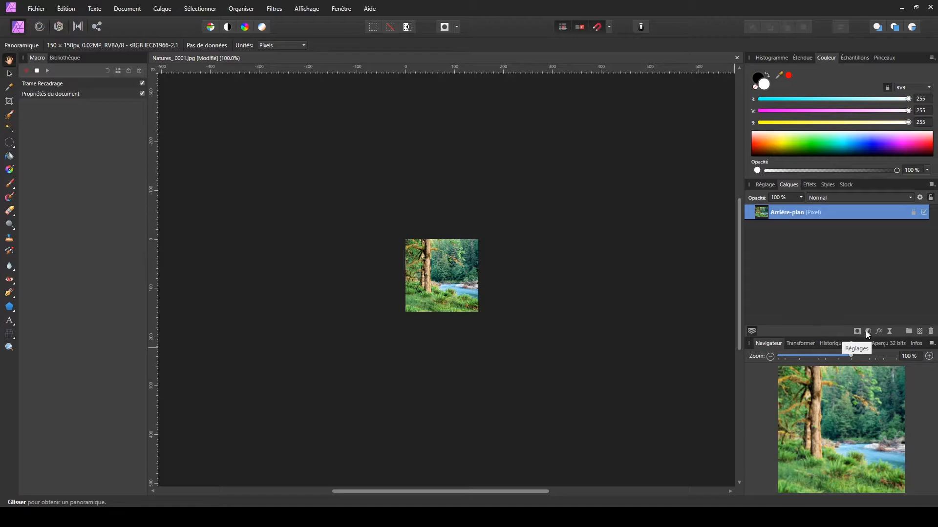
click(867, 332)
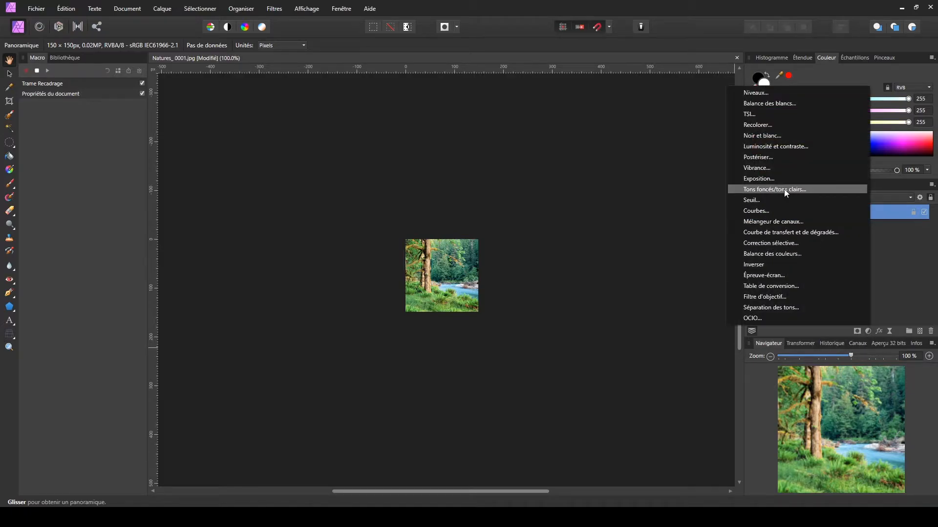
click(763, 136)
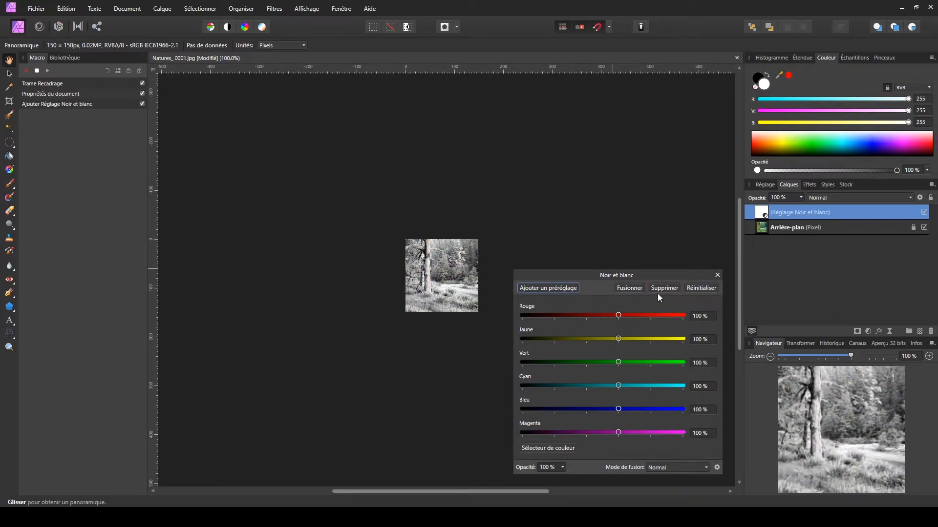
click(719, 275)
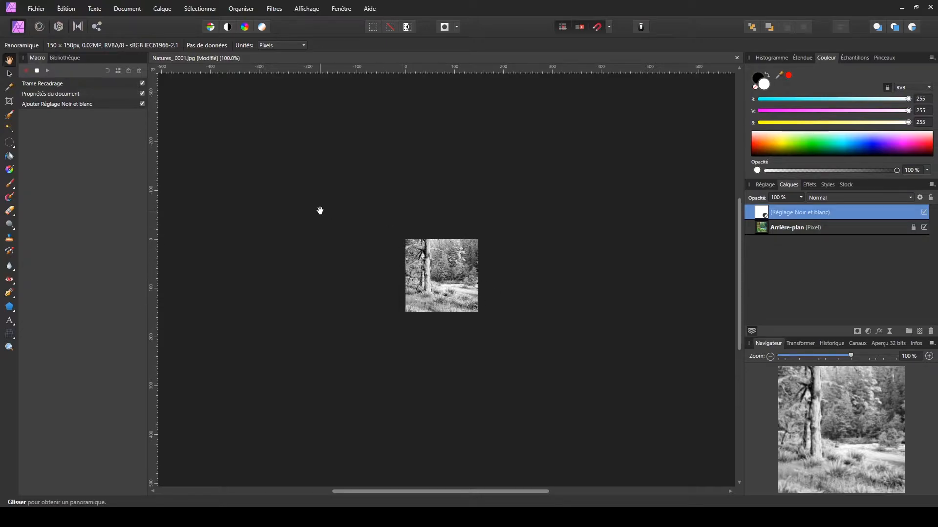
Step: Stop recording and save the macro with the black-and-white step as "redim" in the mes macros category
click(37, 71)
click(70, 57)
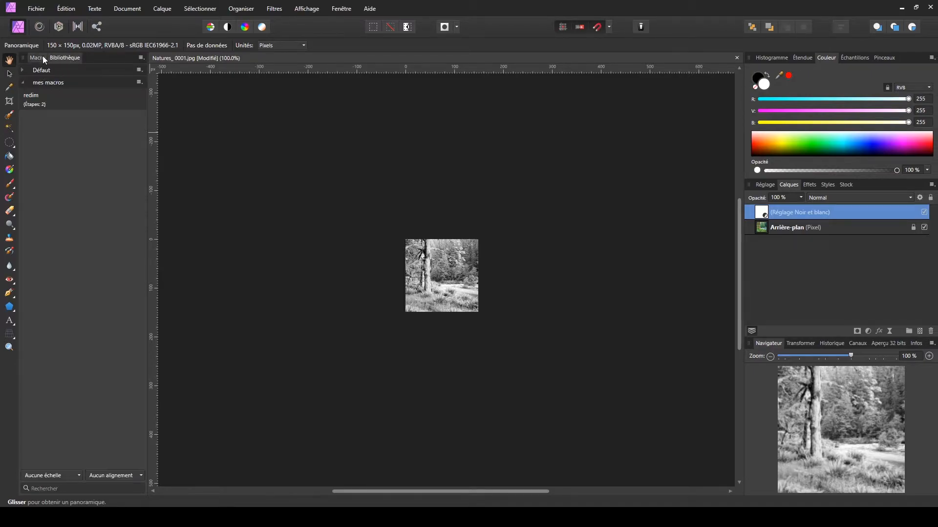
click(42, 56)
click(76, 58)
click(37, 59)
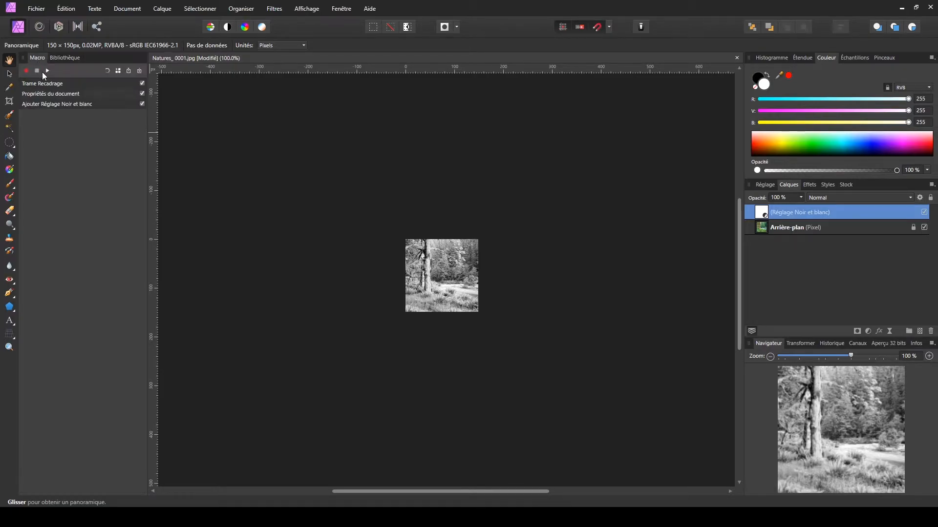
click(118, 71)
text(redim)
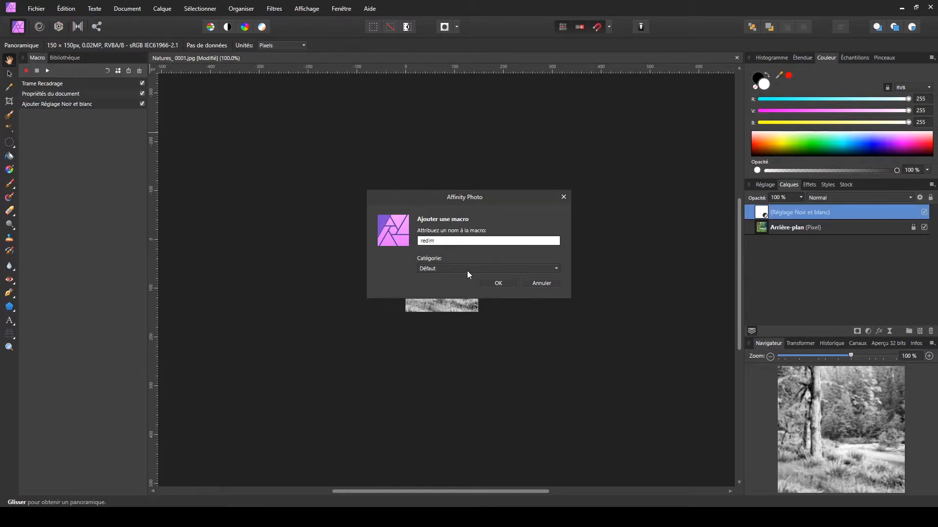
click(468, 269)
click(448, 291)
click(498, 282)
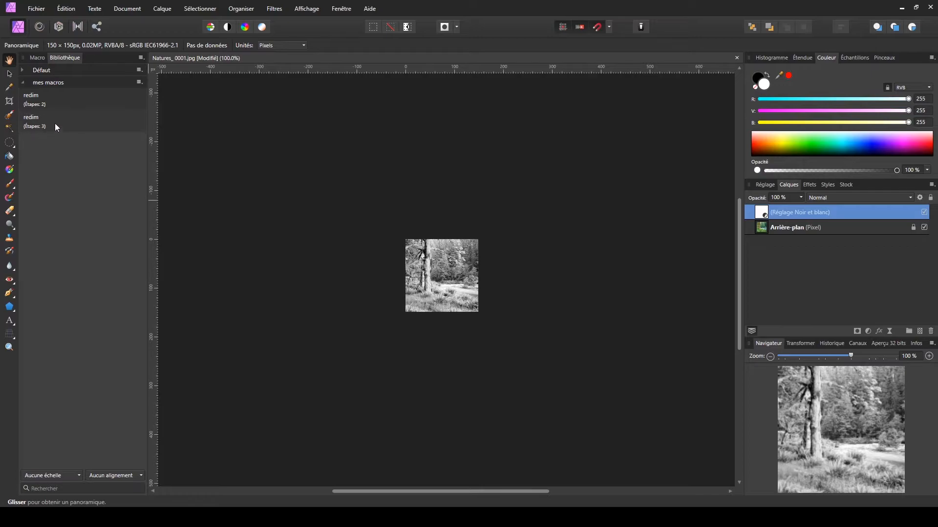
Step: Delete the two-step redim macro from mes macros and close the photo without saving its changes
right_click(50, 99)
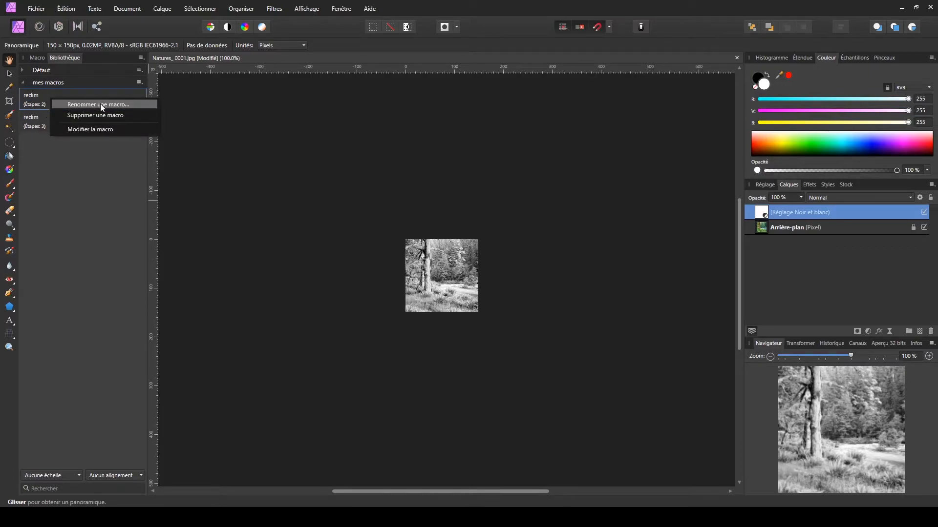
click(91, 115)
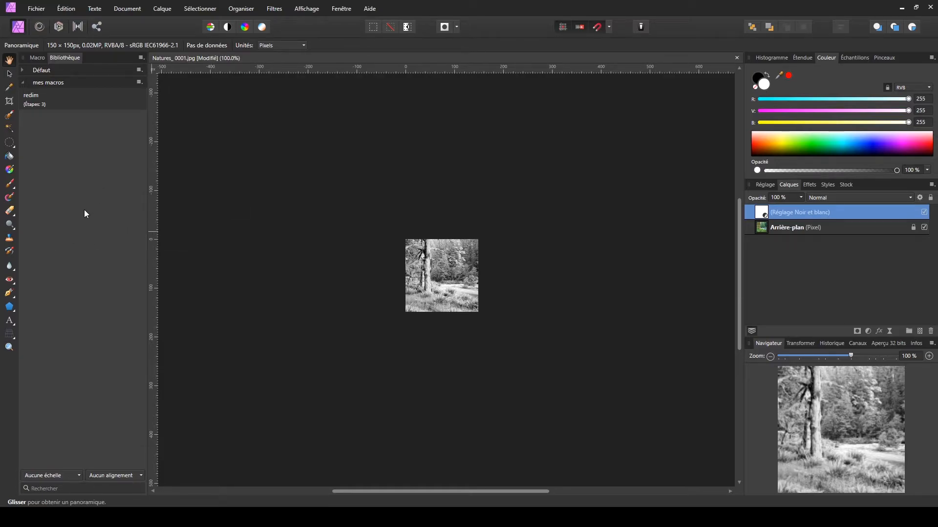
click(737, 58)
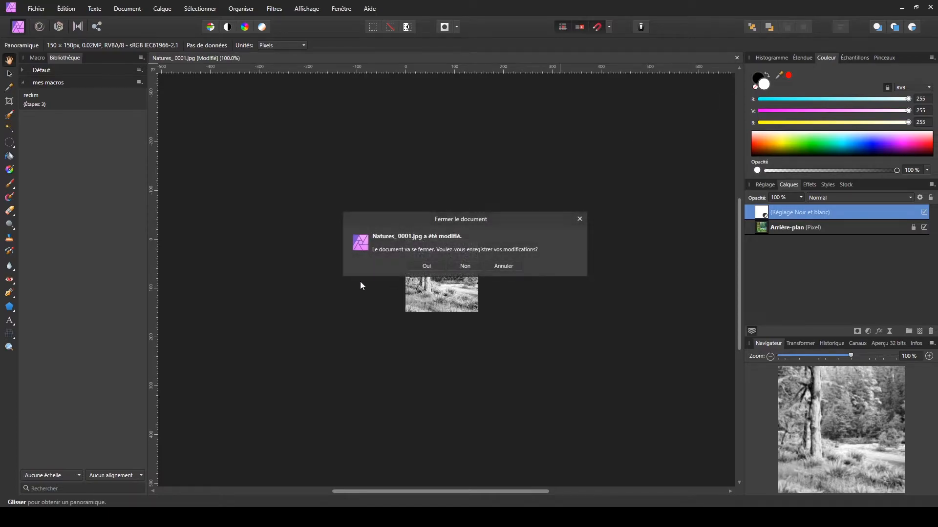
click(460, 269)
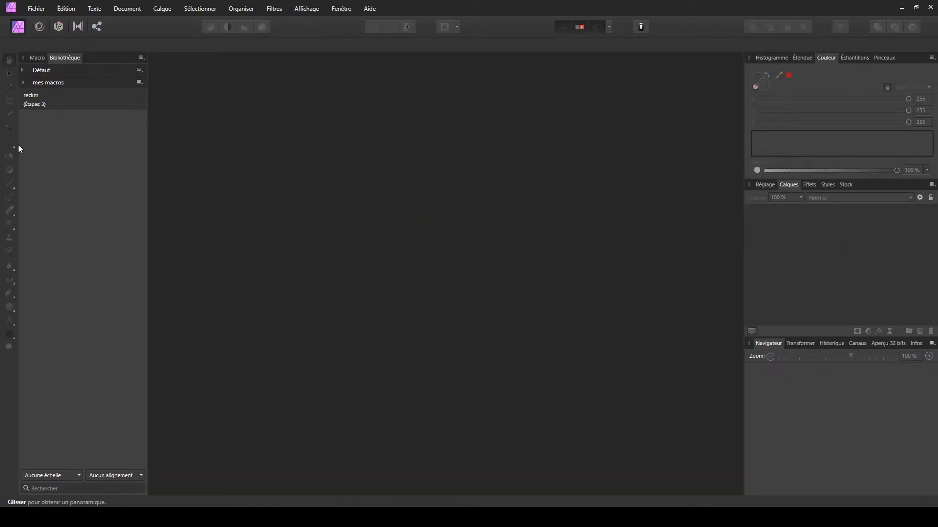
Step: Create a new batch job and add all the Natures photos from the photos/grandes folder as sources
click(39, 9)
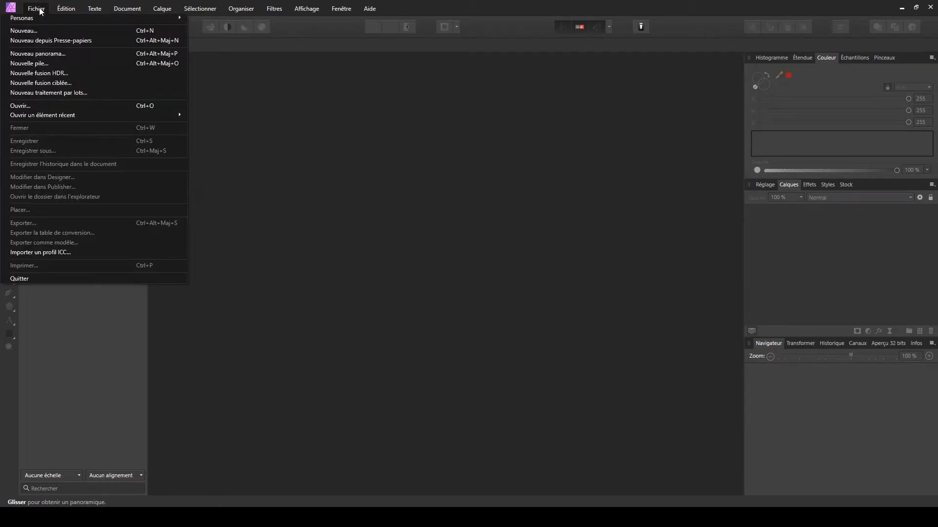
click(73, 93)
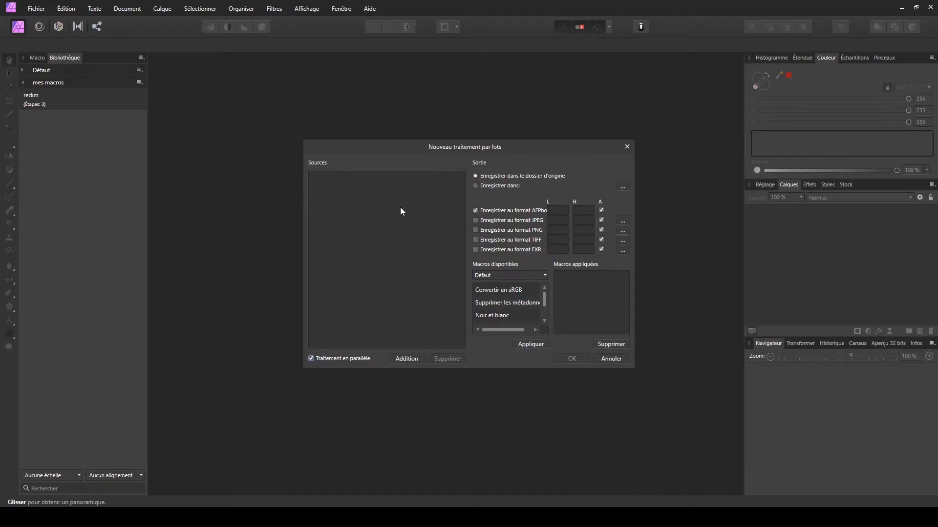
click(411, 361)
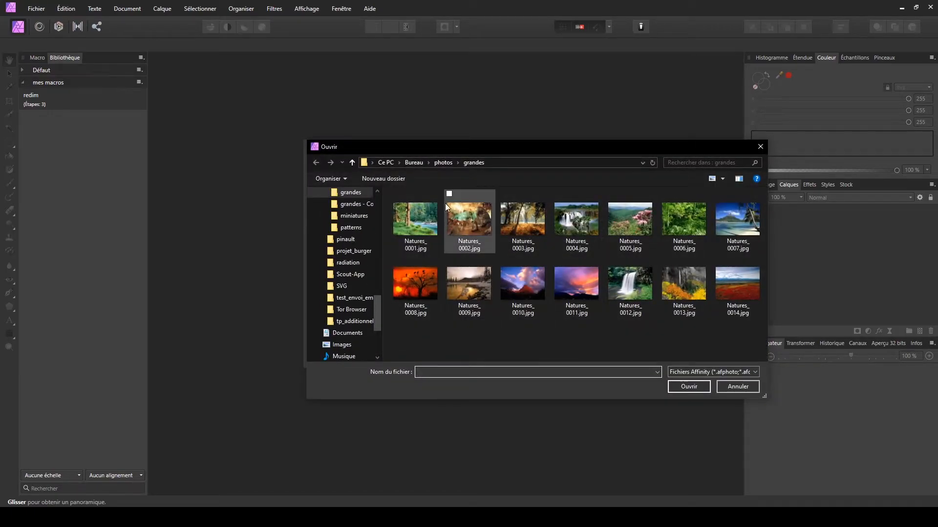
click(442, 163)
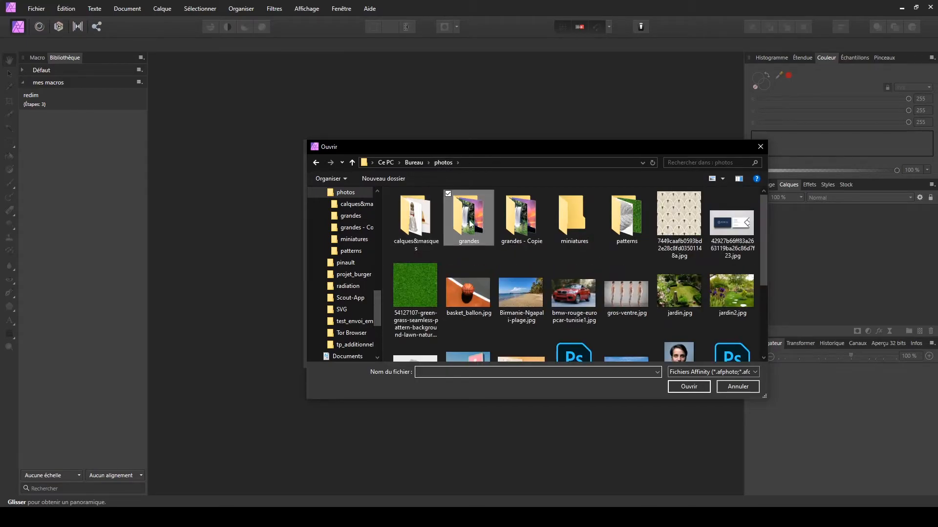
double_click(471, 225)
drag(409, 340, 731, 207)
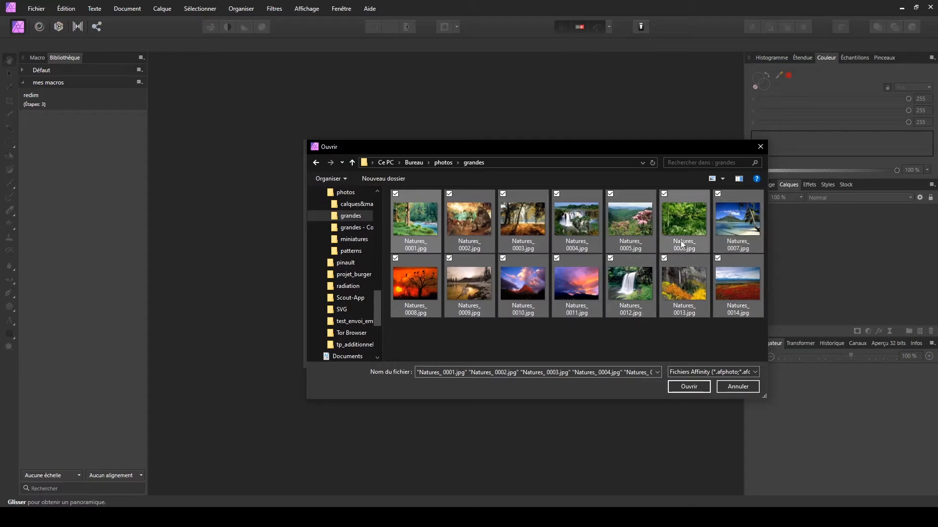
click(689, 386)
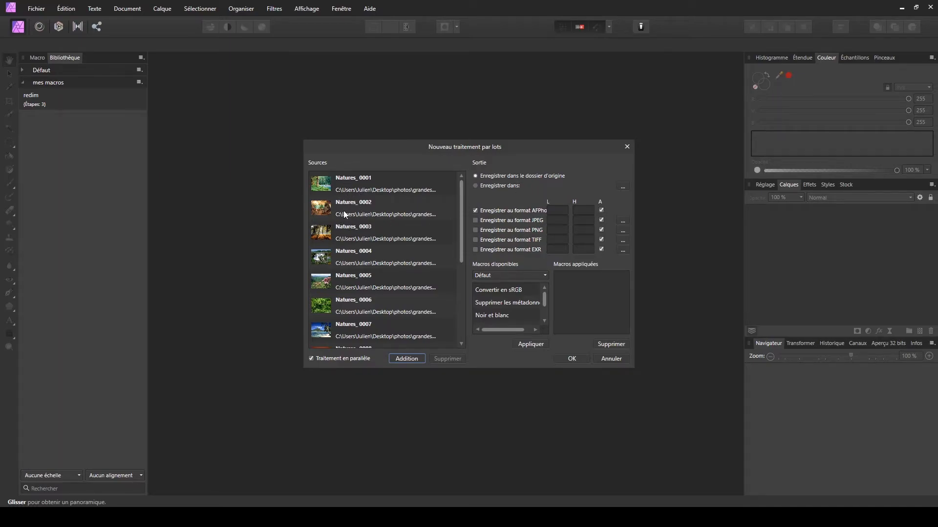
Step: Set the batch output to the photos/miniatures folder, saving as JPEG instead of AFPhoto
click(476, 185)
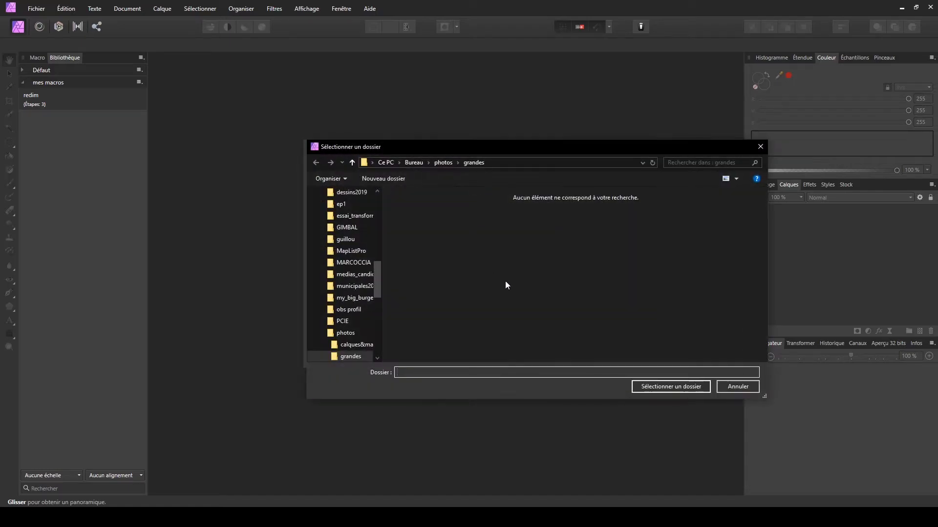
click(443, 162)
click(576, 223)
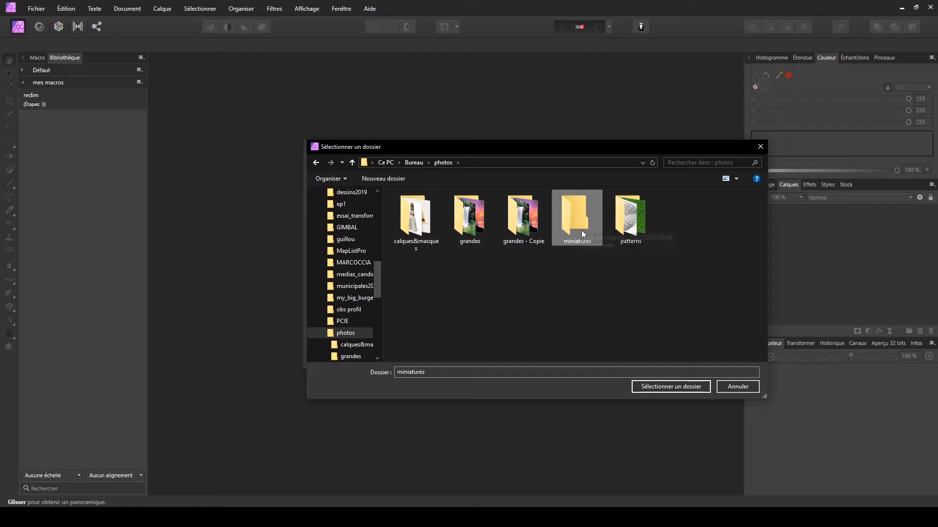
click(672, 386)
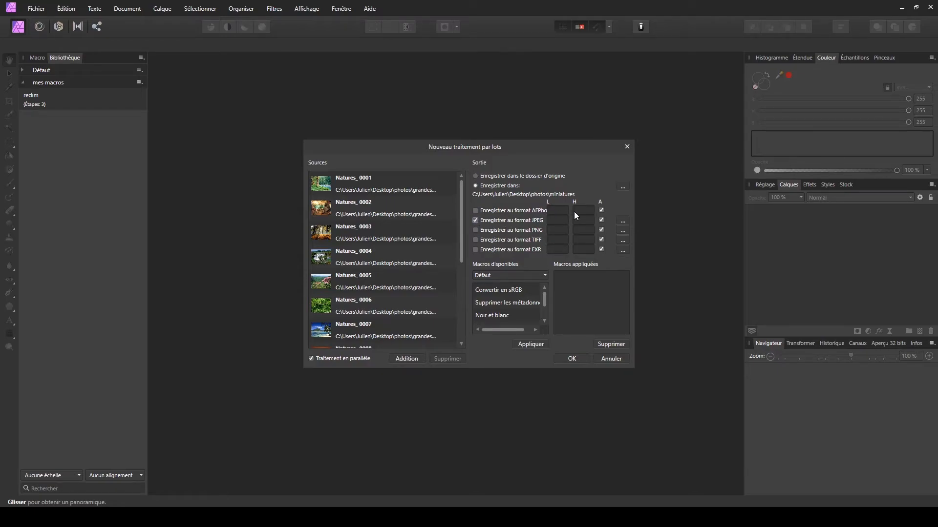
Step: Set the JPEG quality of the batch output to 70
click(622, 223)
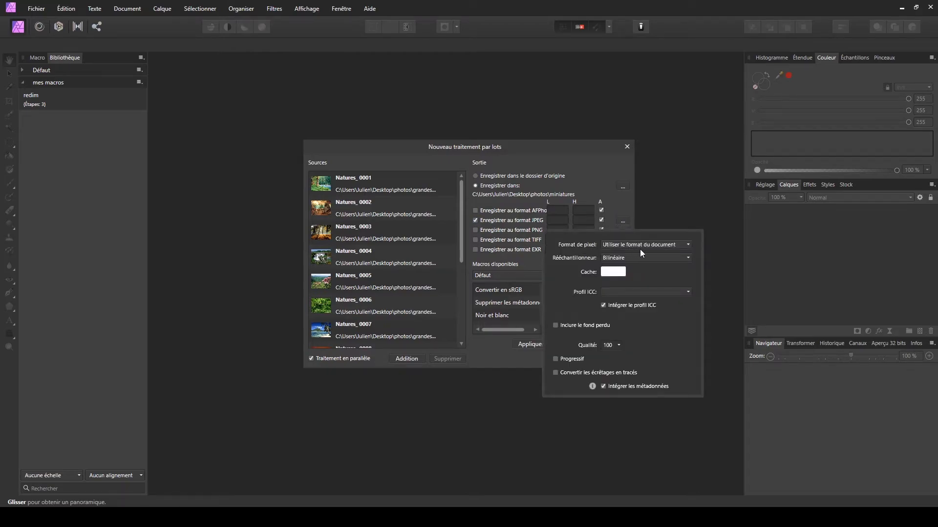
click(619, 345)
drag(599, 355, 599, 356)
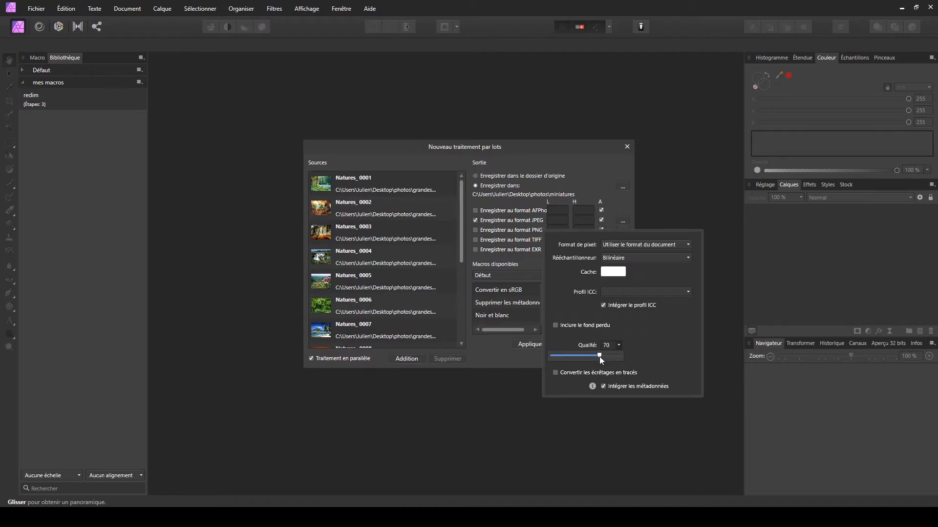
click(530, 359)
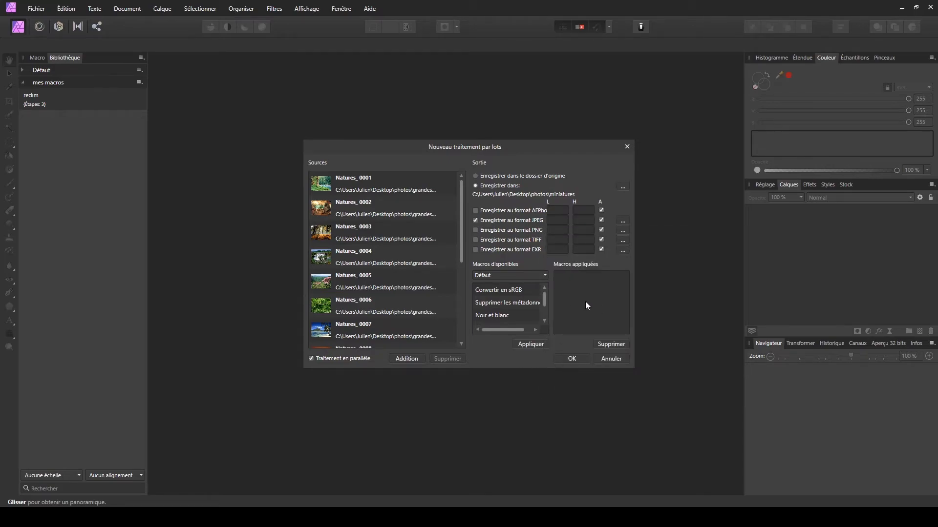
Step: Apply the redim macro from the mes macros category to the batch job and run it
mouse_move(543, 302)
mouse_down()
mouse_move(543, 311)
mouse_move(545, 292)
mouse_up()
click(488, 276)
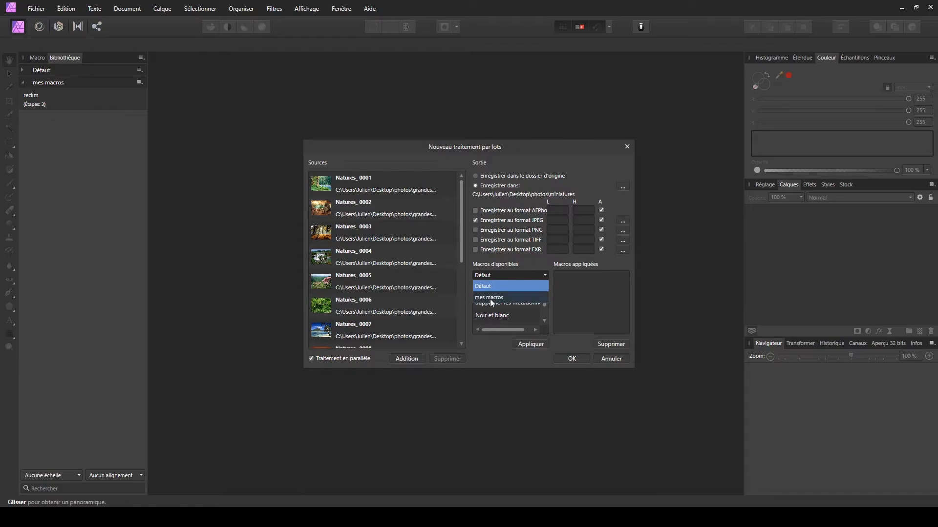
click(485, 298)
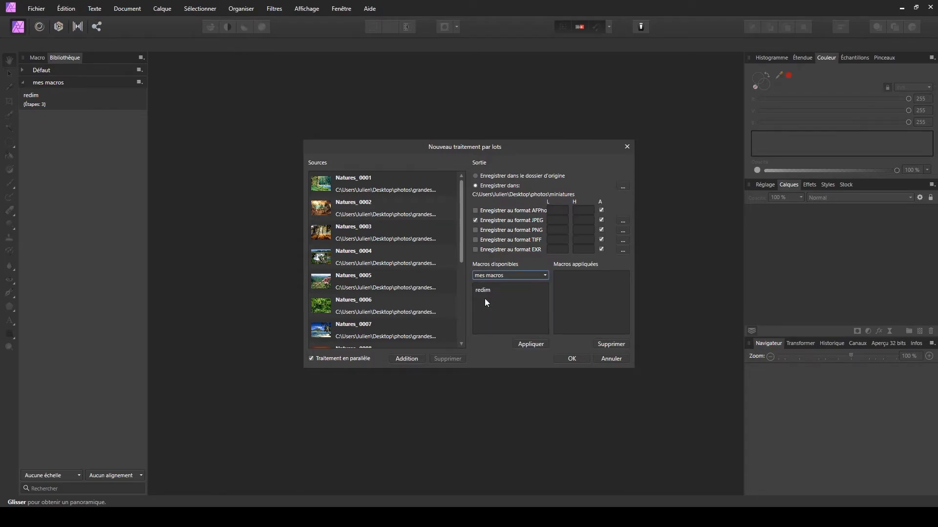
click(486, 293)
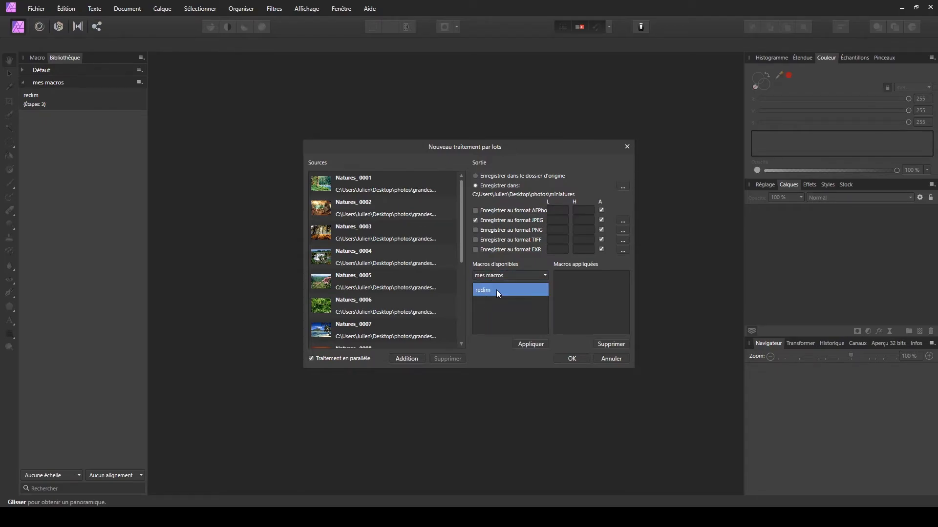
click(528, 344)
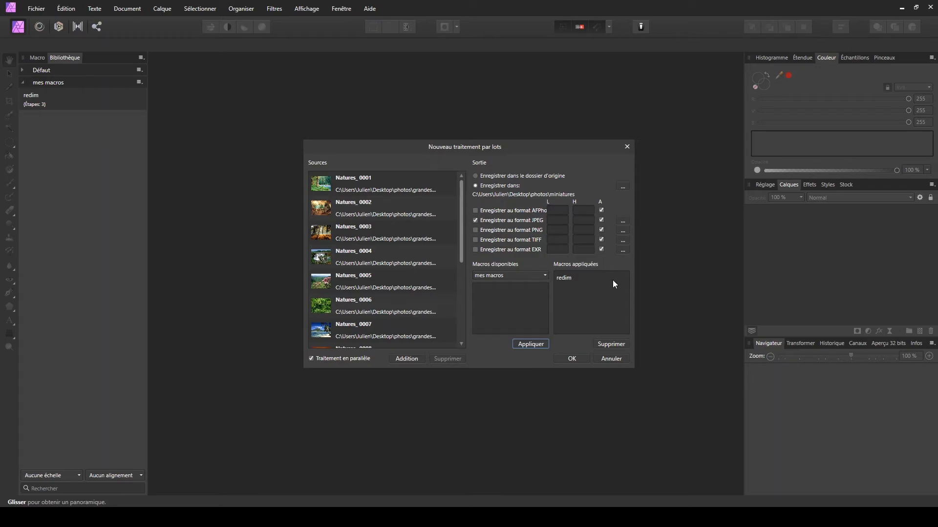
click(575, 359)
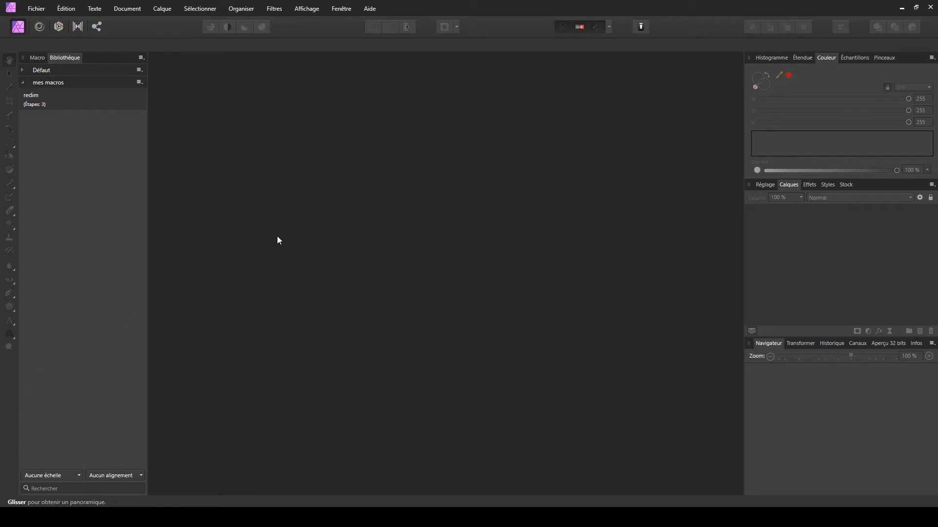
Step: Switch to File Explorer and open the miniatures folder inside photos to look over the generated thumbnails
key(alt+Tab)
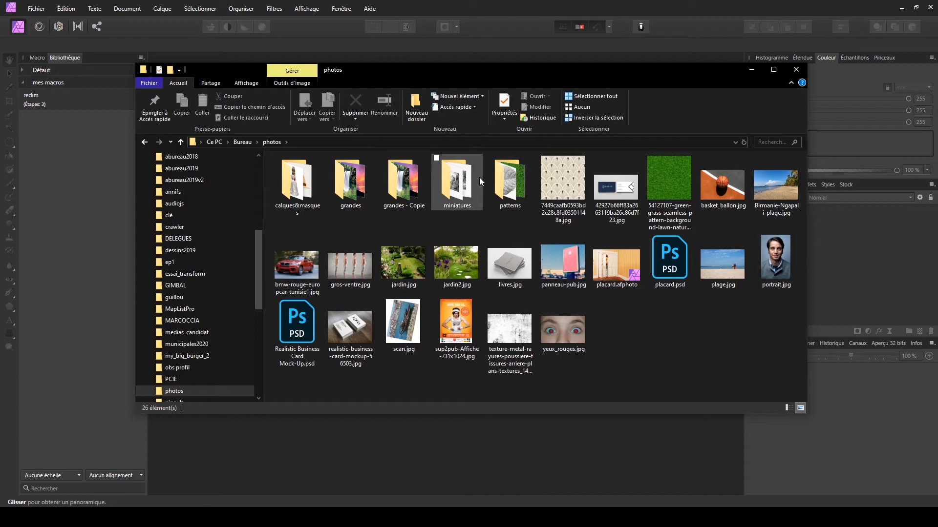
double_click(459, 186)
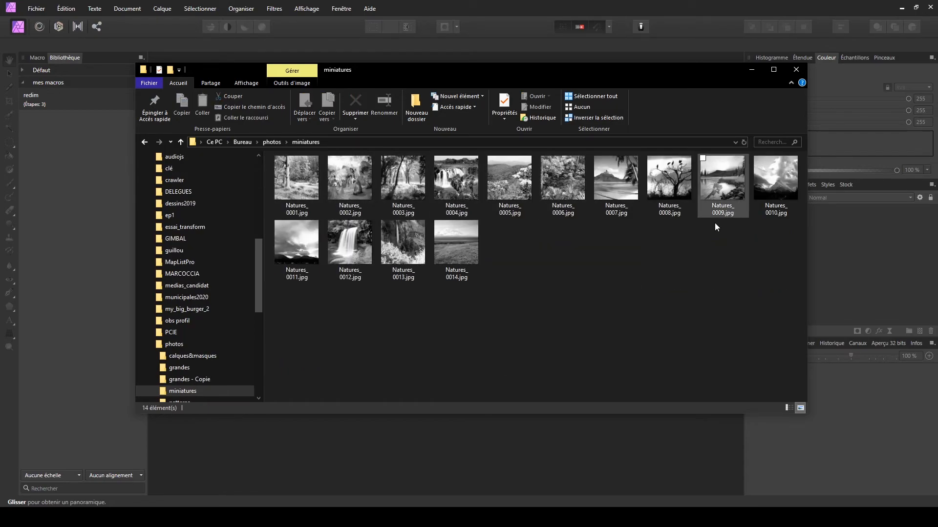
drag(287, 321, 782, 166)
click(693, 281)
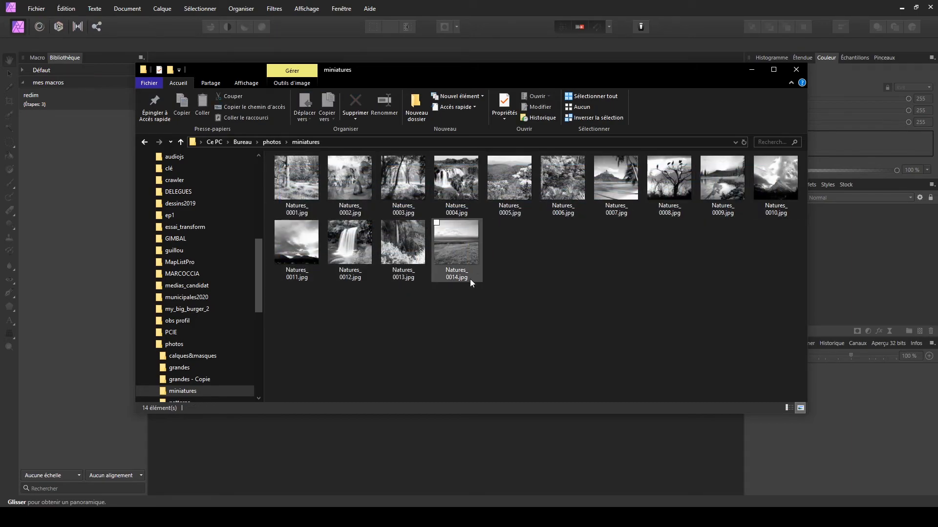
Step: Check the image dimensions of Natures_ 0002.jpg in its detailed file properties and close them
click(299, 178)
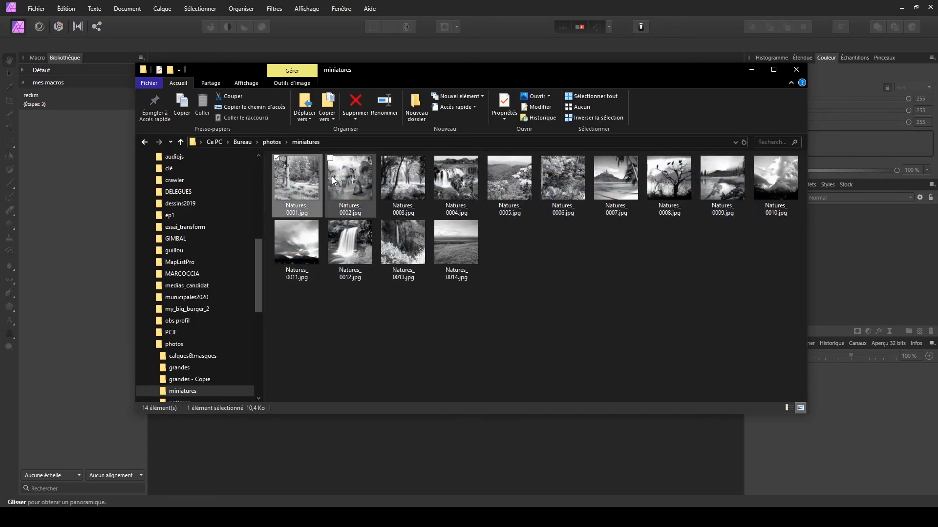
click(342, 193)
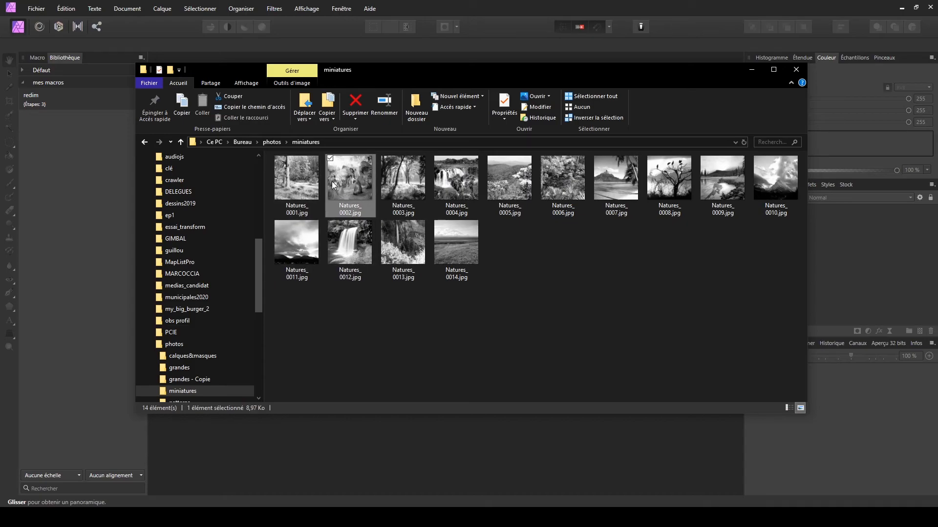
right_click(342, 196)
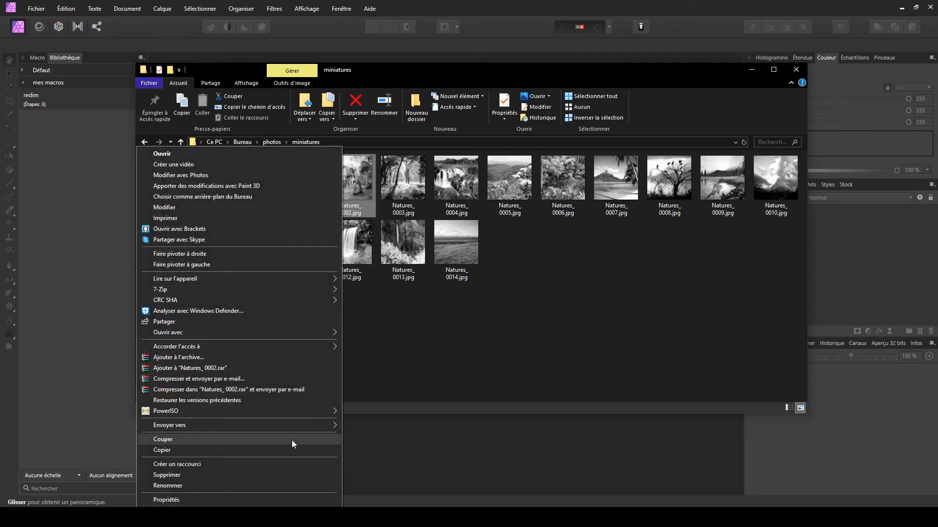
click(279, 499)
click(410, 220)
scroll(396, 336, down, 3)
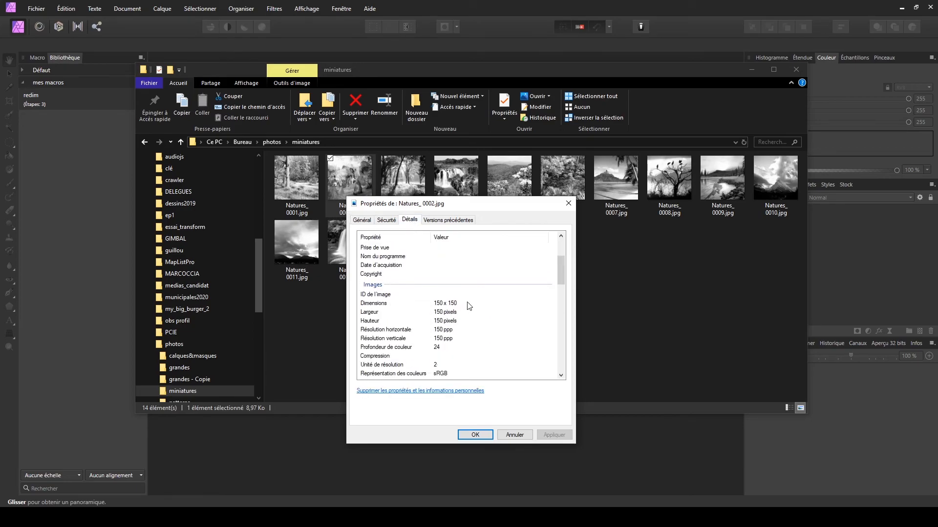
click(569, 203)
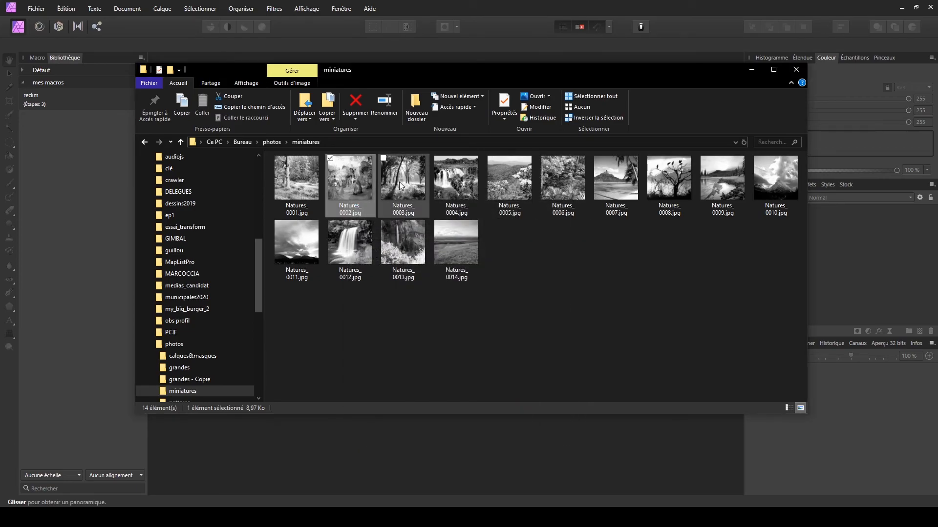
Step: Look through the thumbnails Natures_ 0003.jpg to Natures_ 0006.jpg one by one to check their file sizes, leaving none selected
click(400, 184)
click(450, 184)
click(500, 183)
click(543, 186)
click(550, 292)
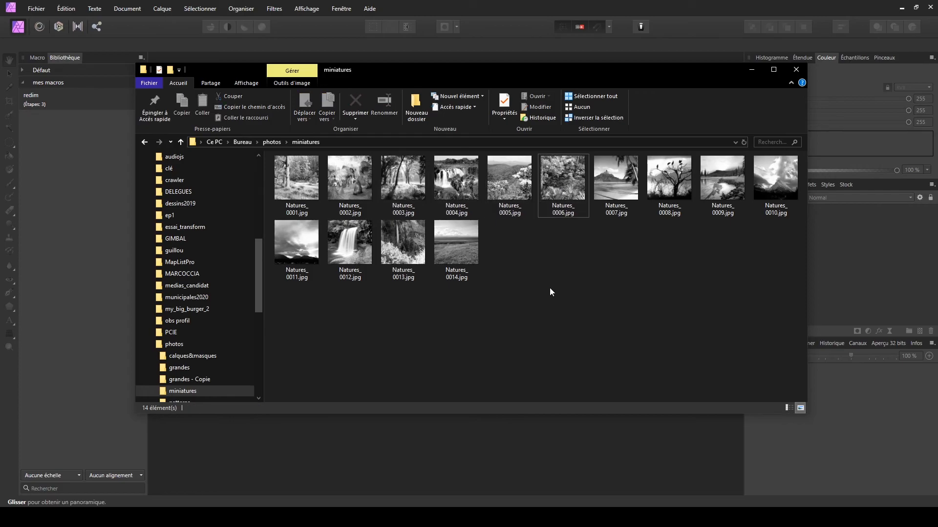